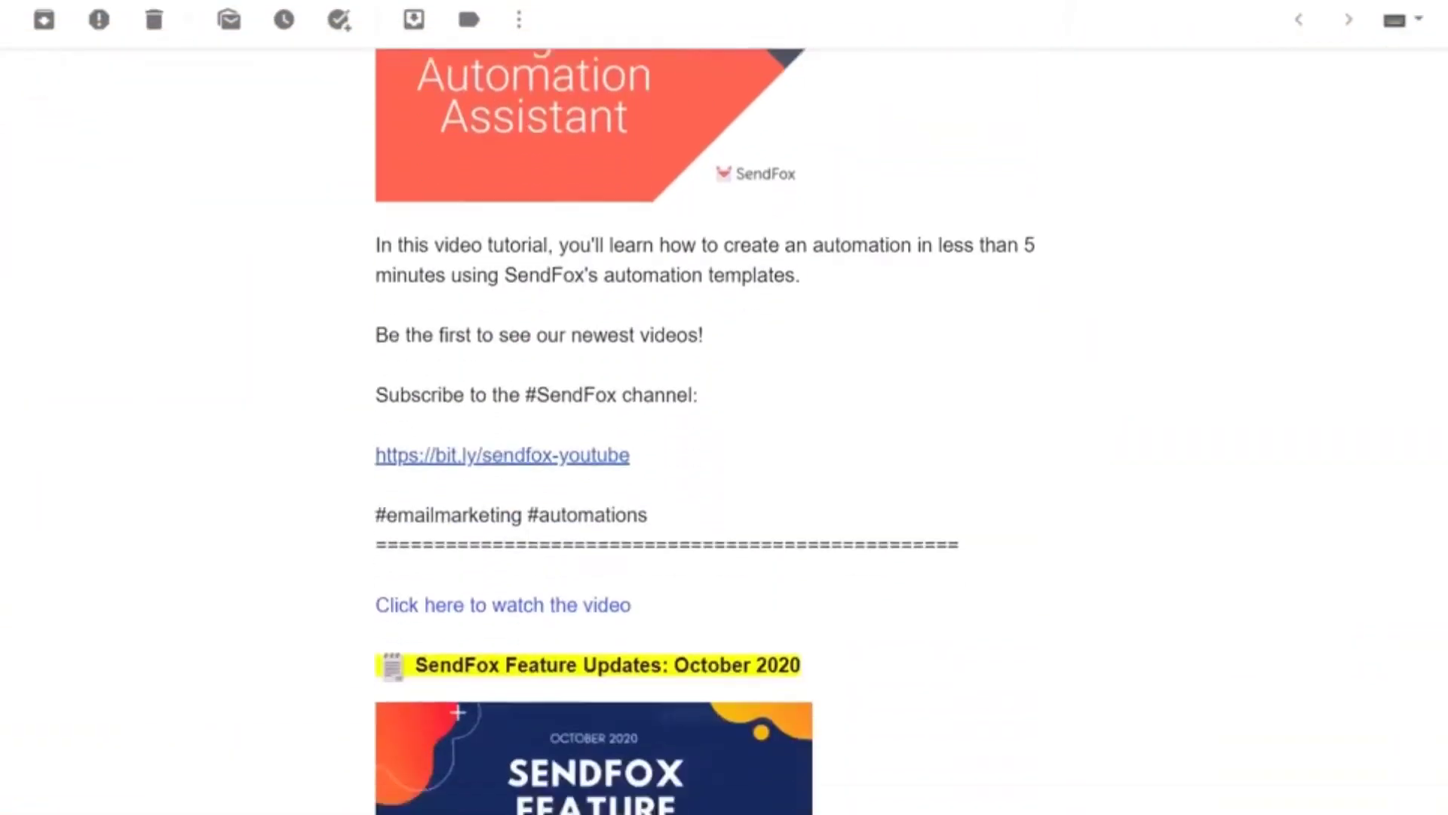
scroll(1418, 488, down, 4)
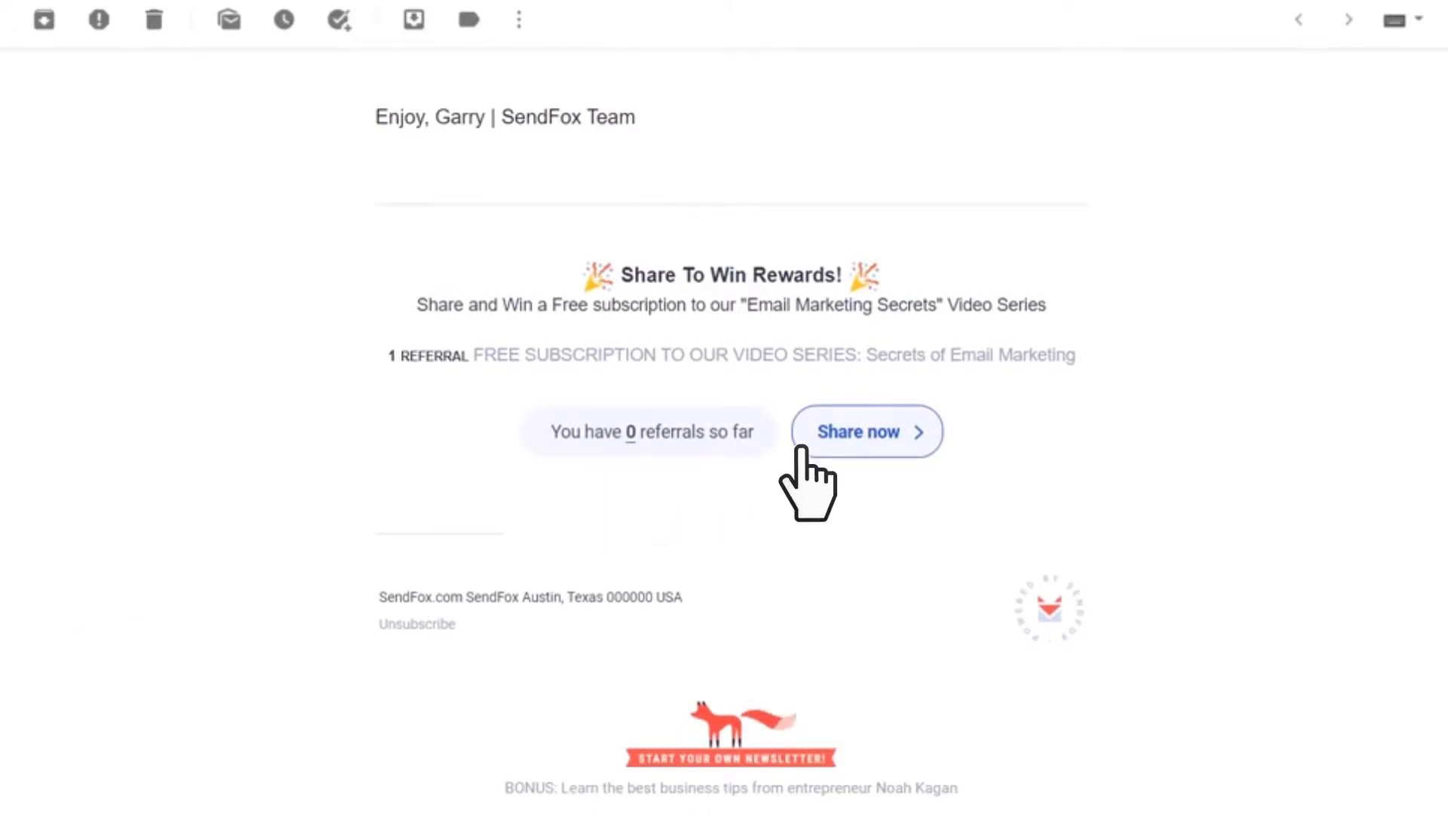
Step: Open the Share To Win Rewards referral hub page from the newsletter footer's Share now link
click(860, 435)
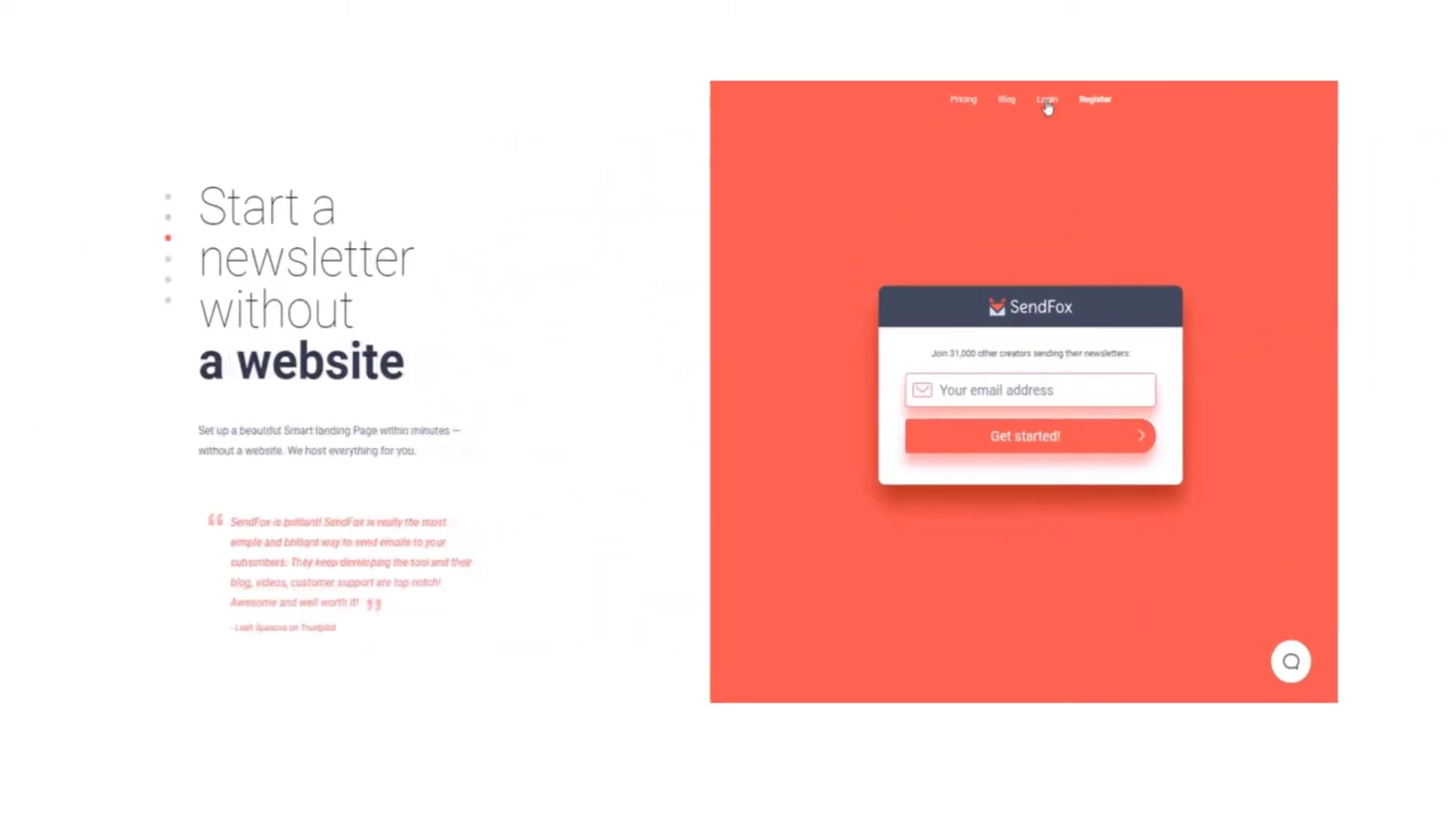
Step: Log in to SendFox and go to the Referrals Campaign page
click(1048, 111)
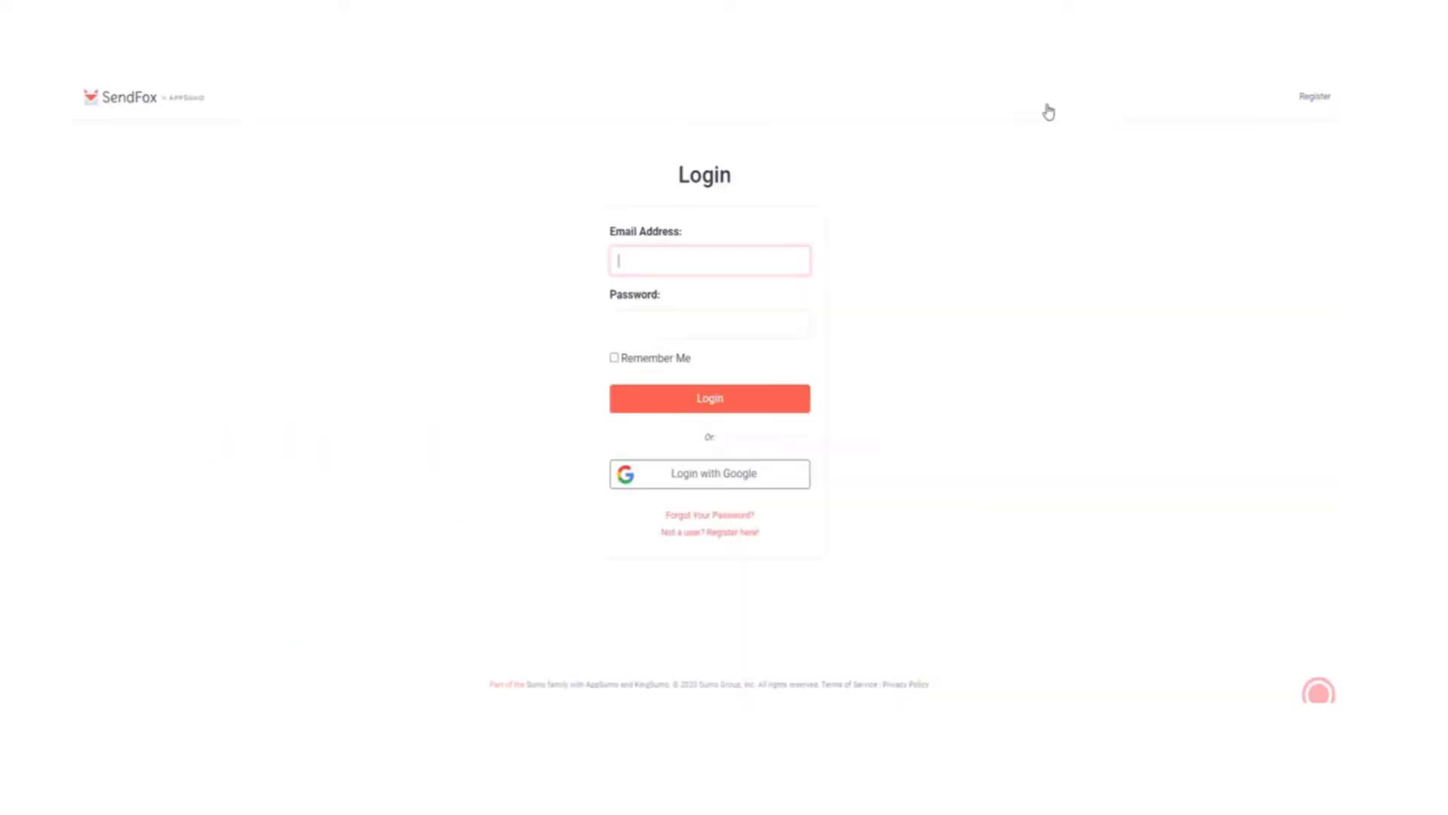
click(733, 397)
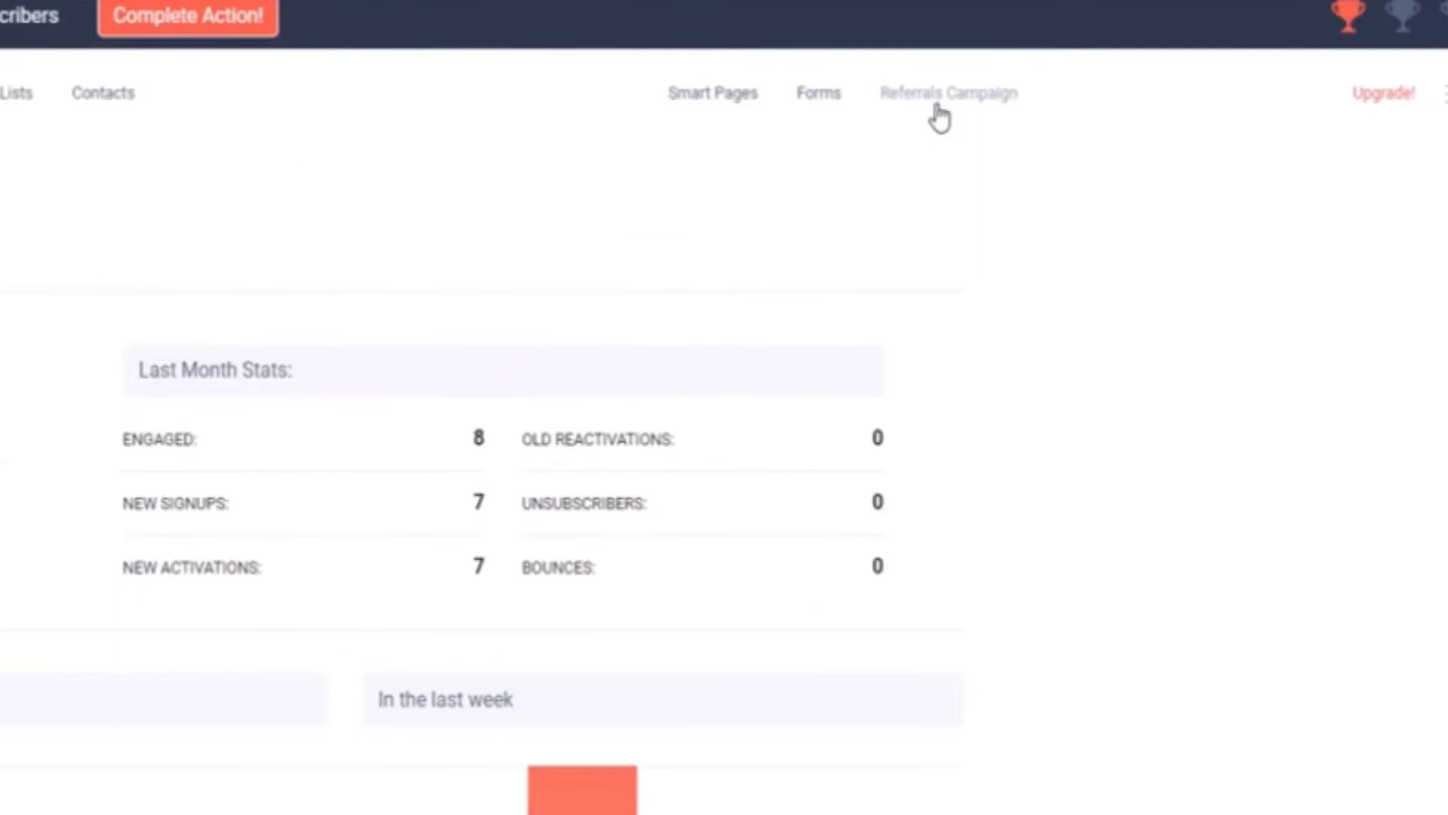
click(937, 107)
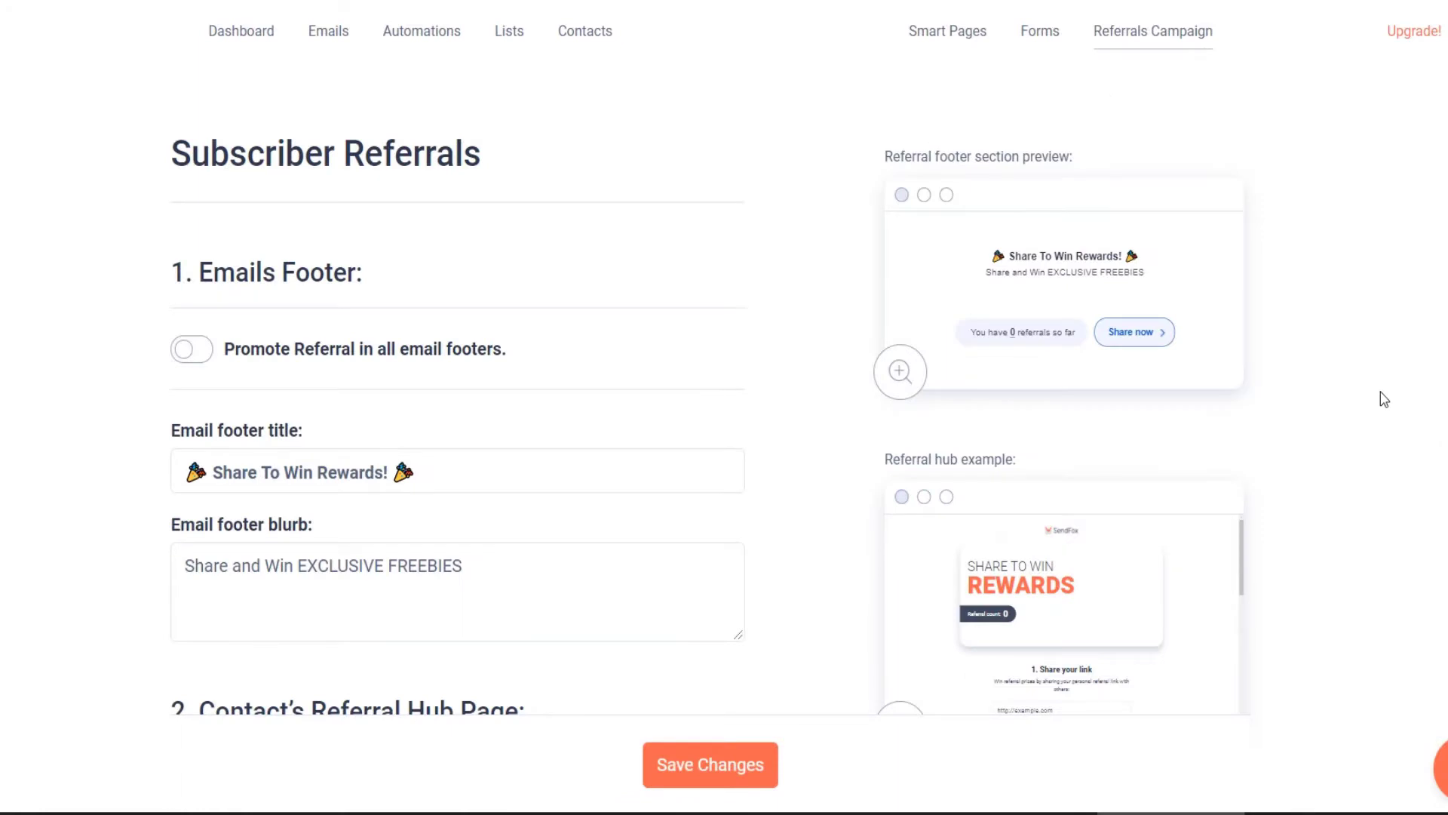
Step: Enable 'Promote Referral in all email footers' and check the footer title and blurb text
click(195, 349)
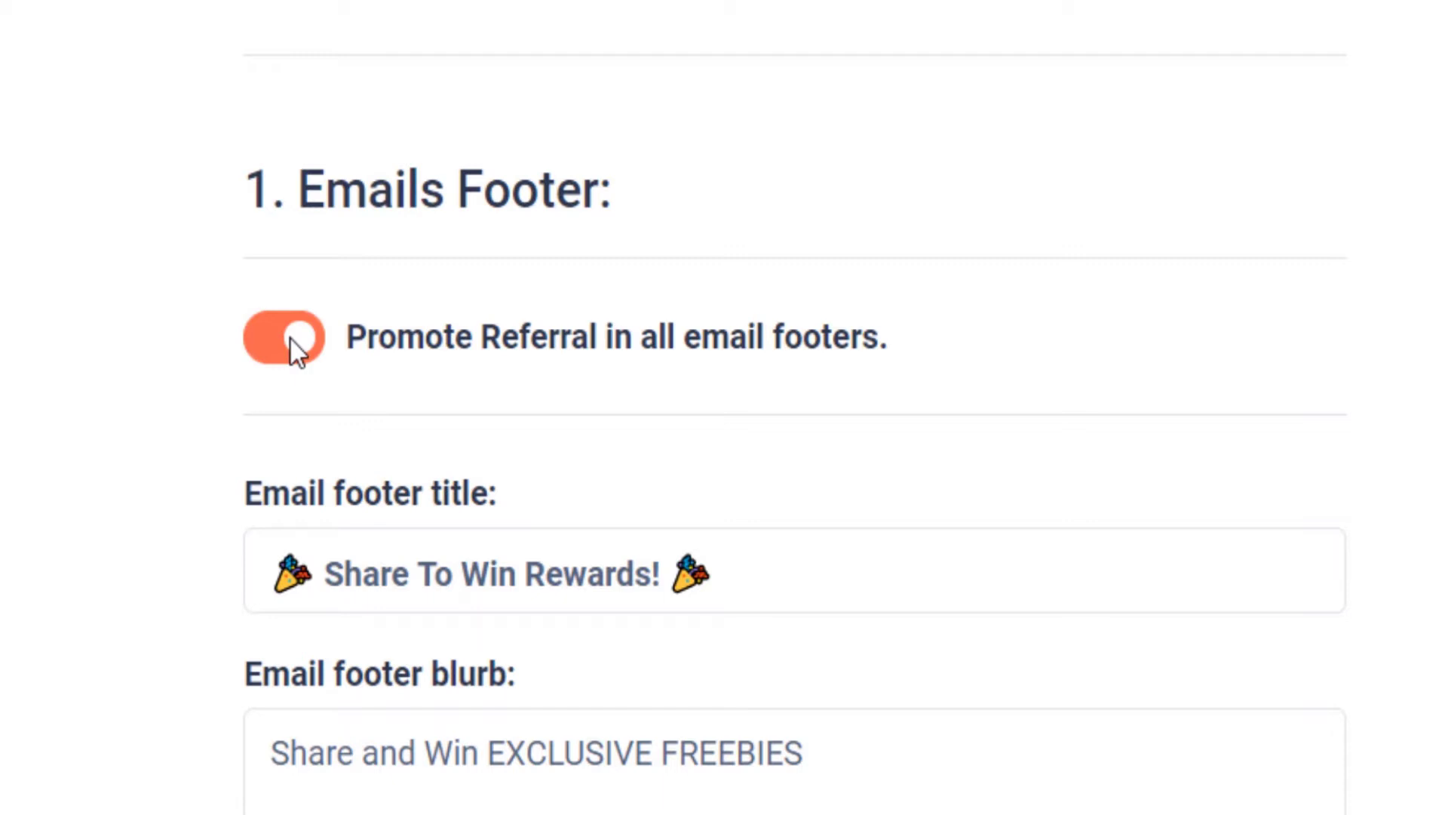
drag(792, 570, 273, 607)
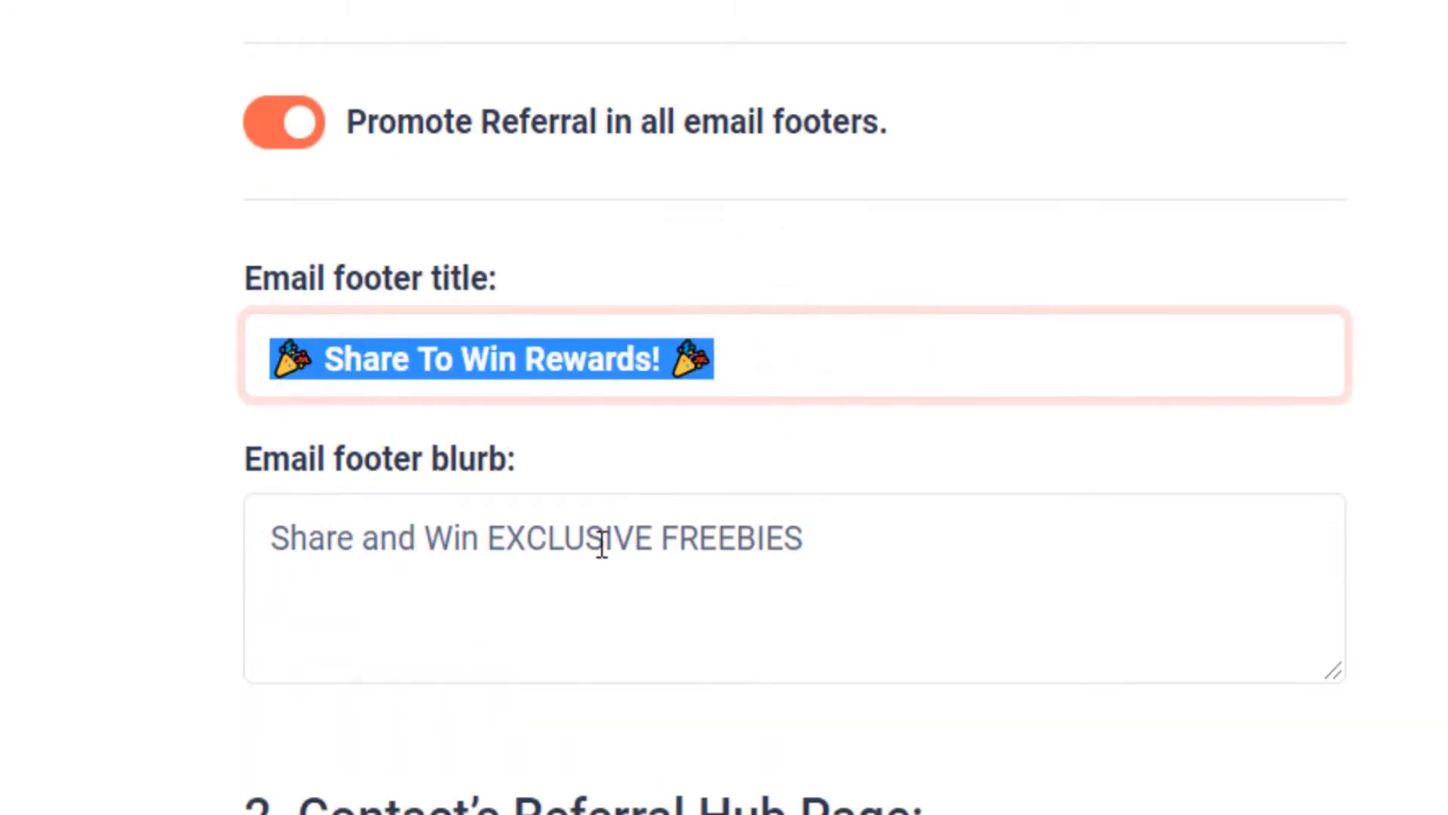
drag(805, 545, 260, 538)
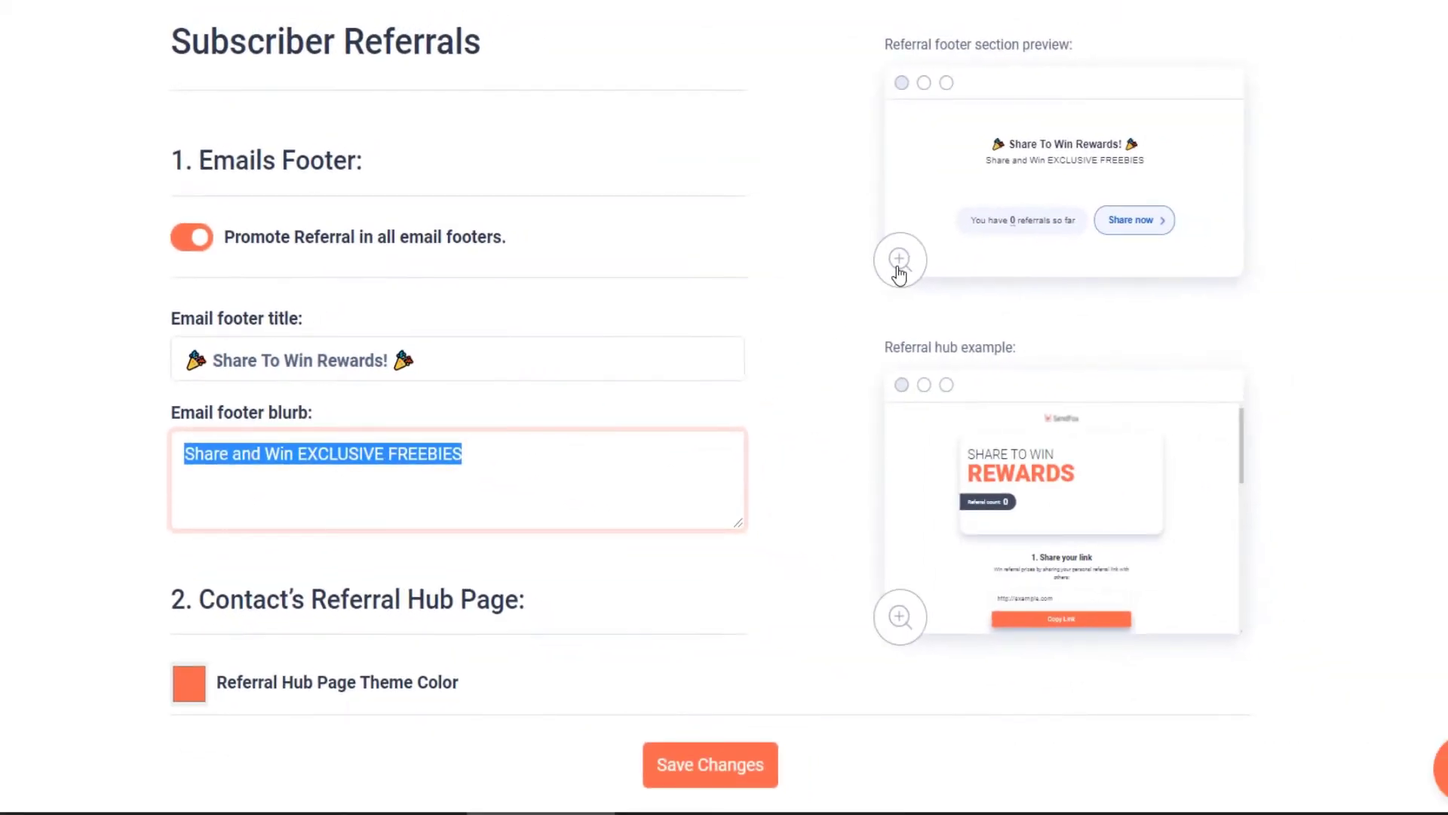
click(899, 270)
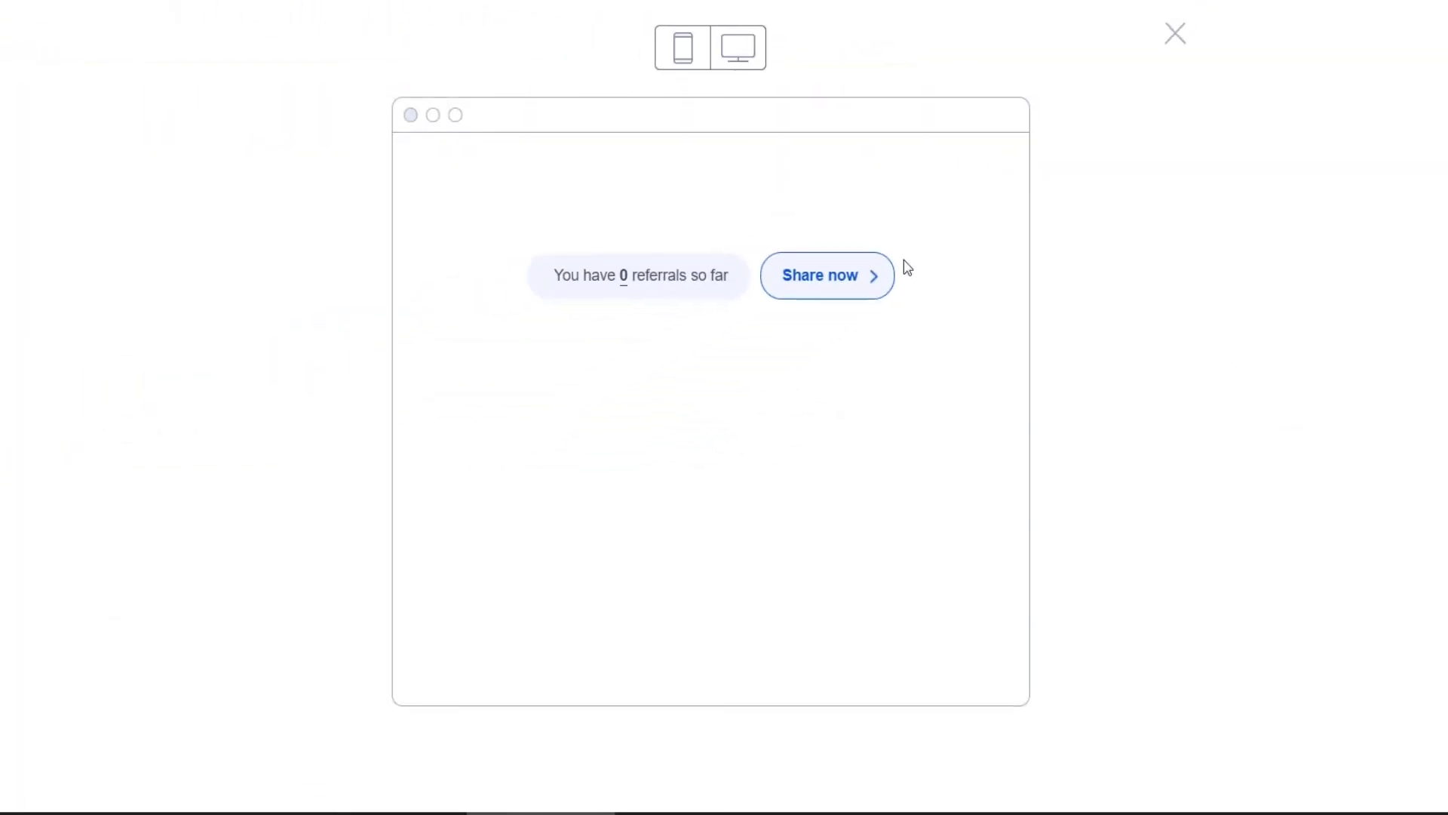
click(670, 619)
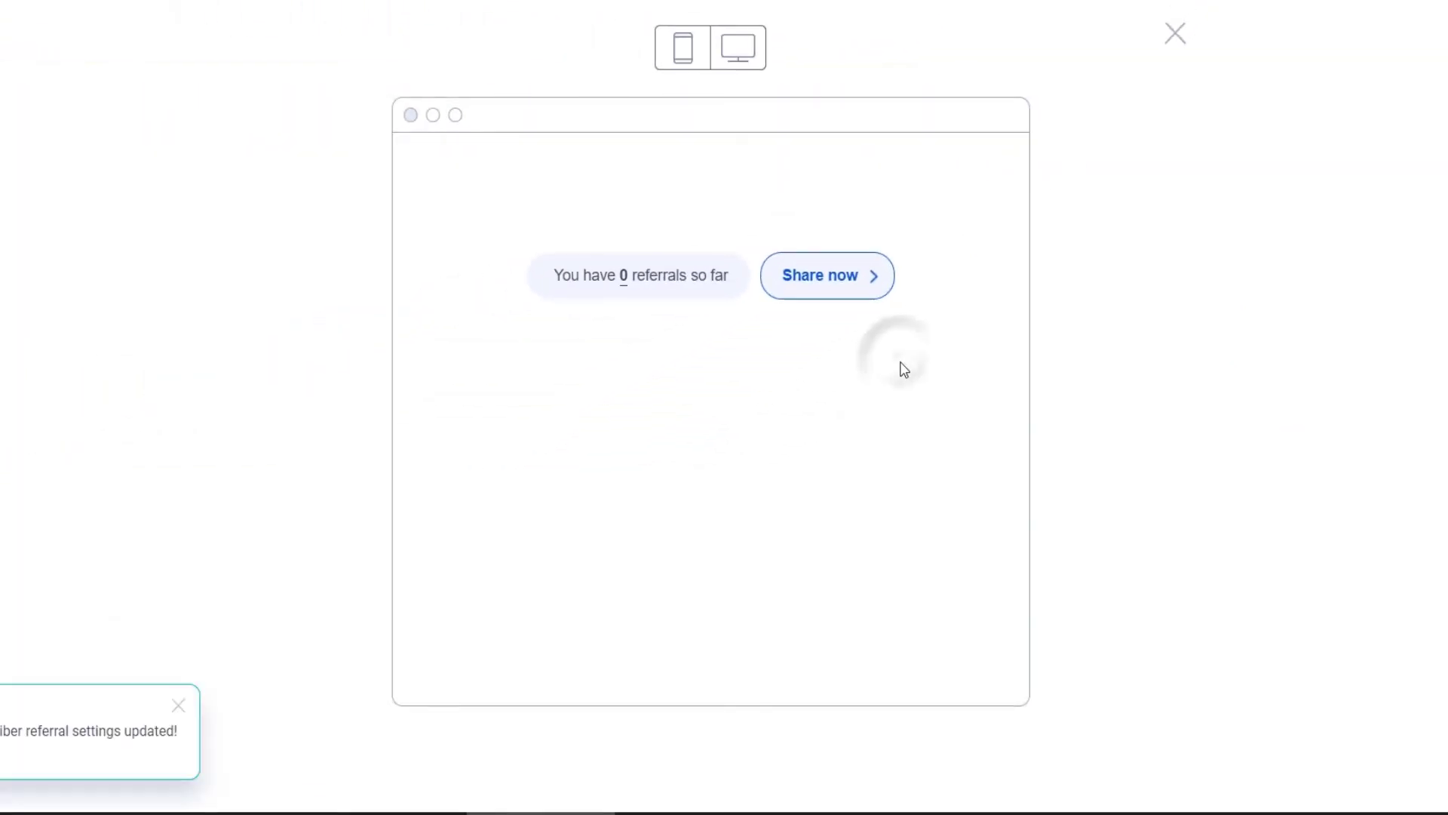
click(677, 54)
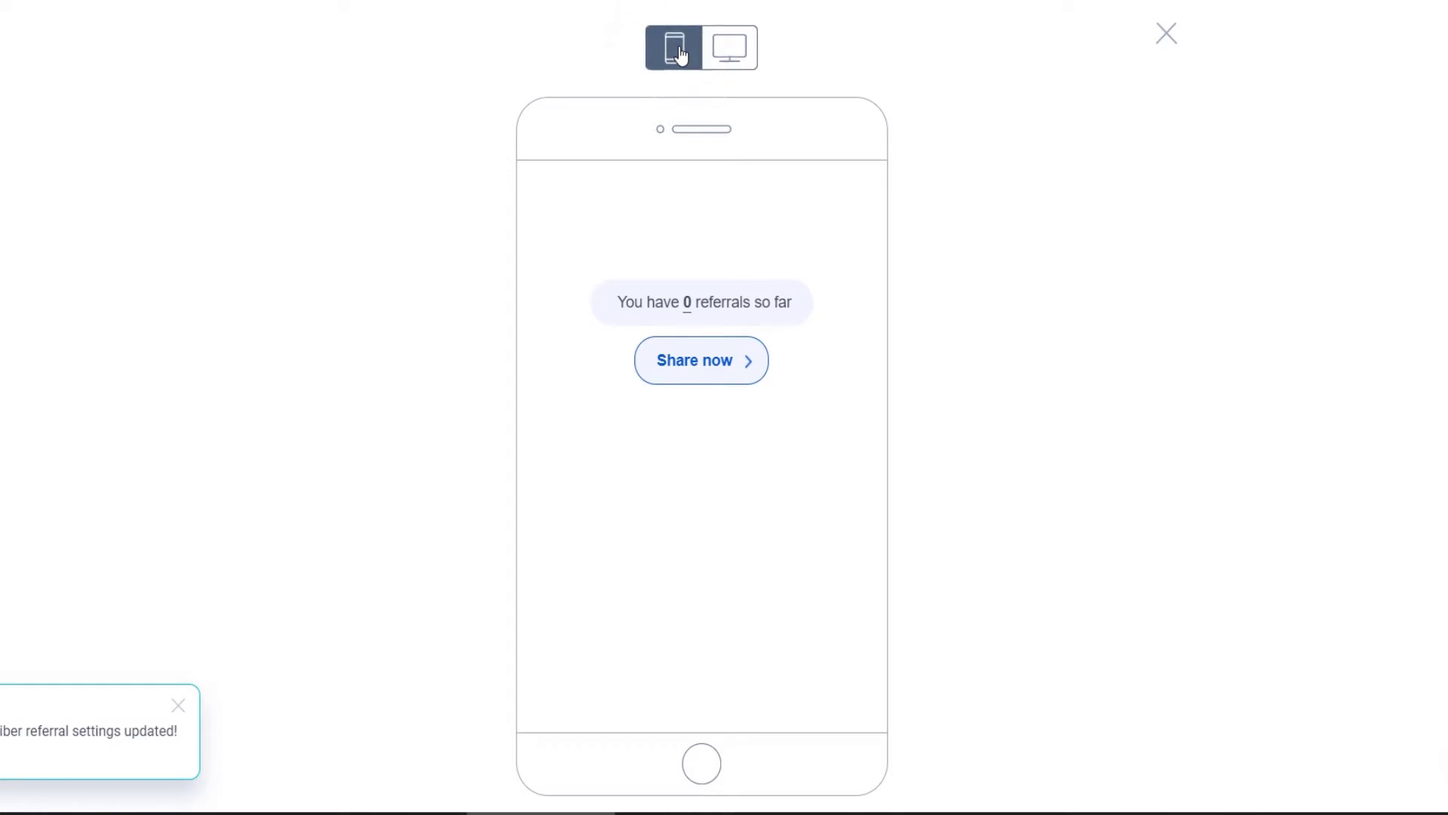
click(733, 51)
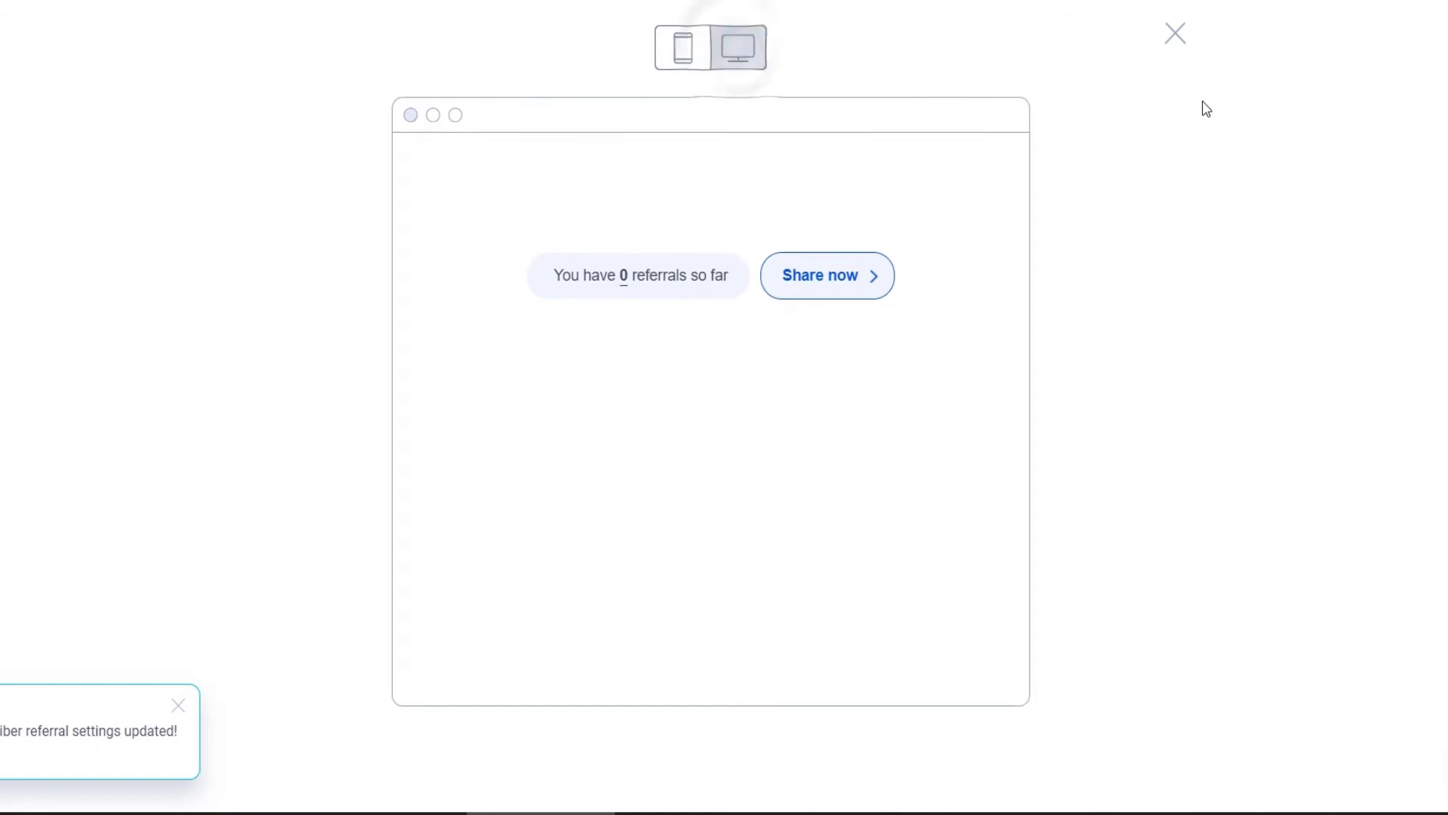
click(1176, 34)
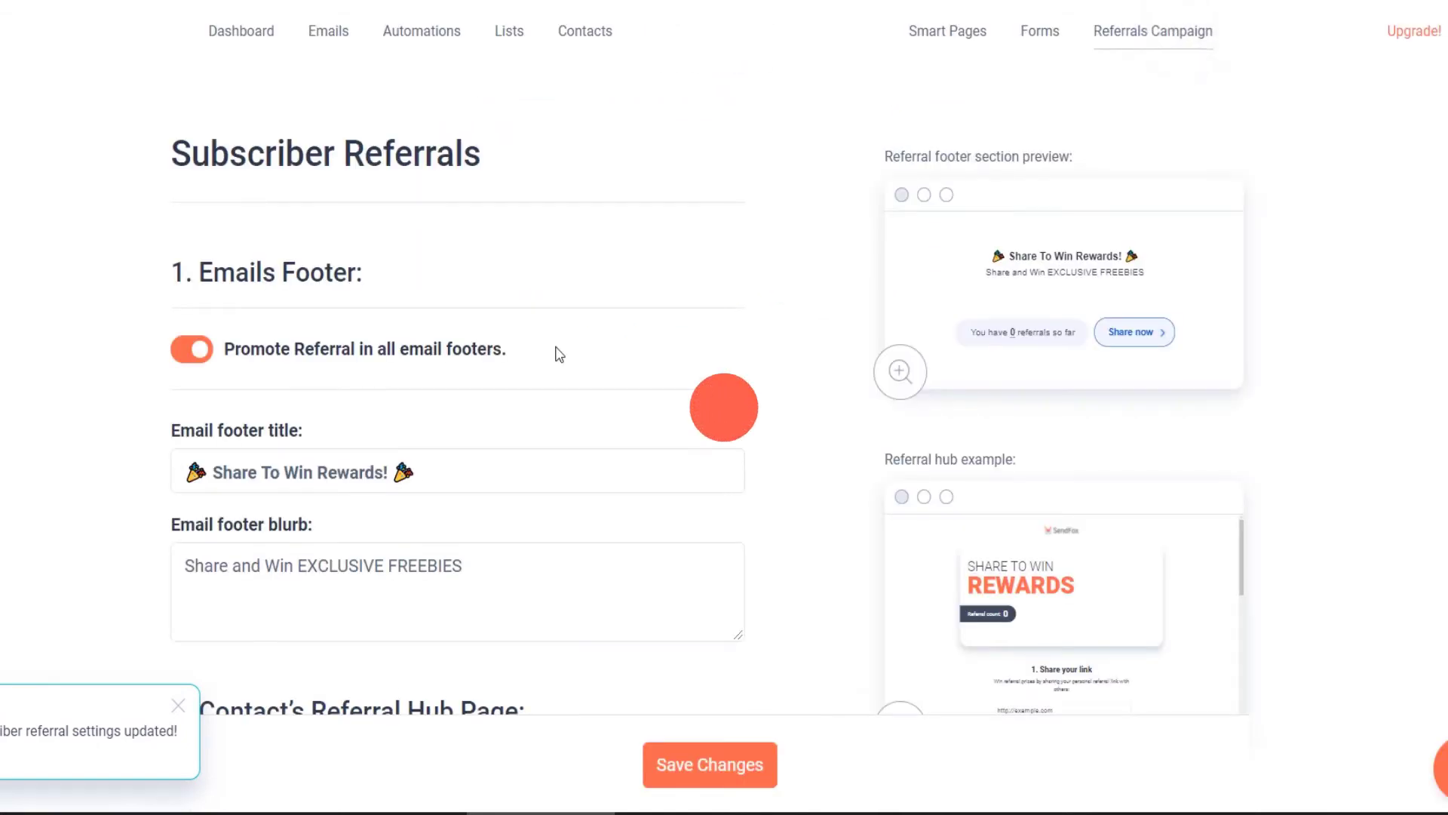
Step: Change the Referral Hub Page theme colour from orange to a deeper red
scroll(559, 354, down, 3)
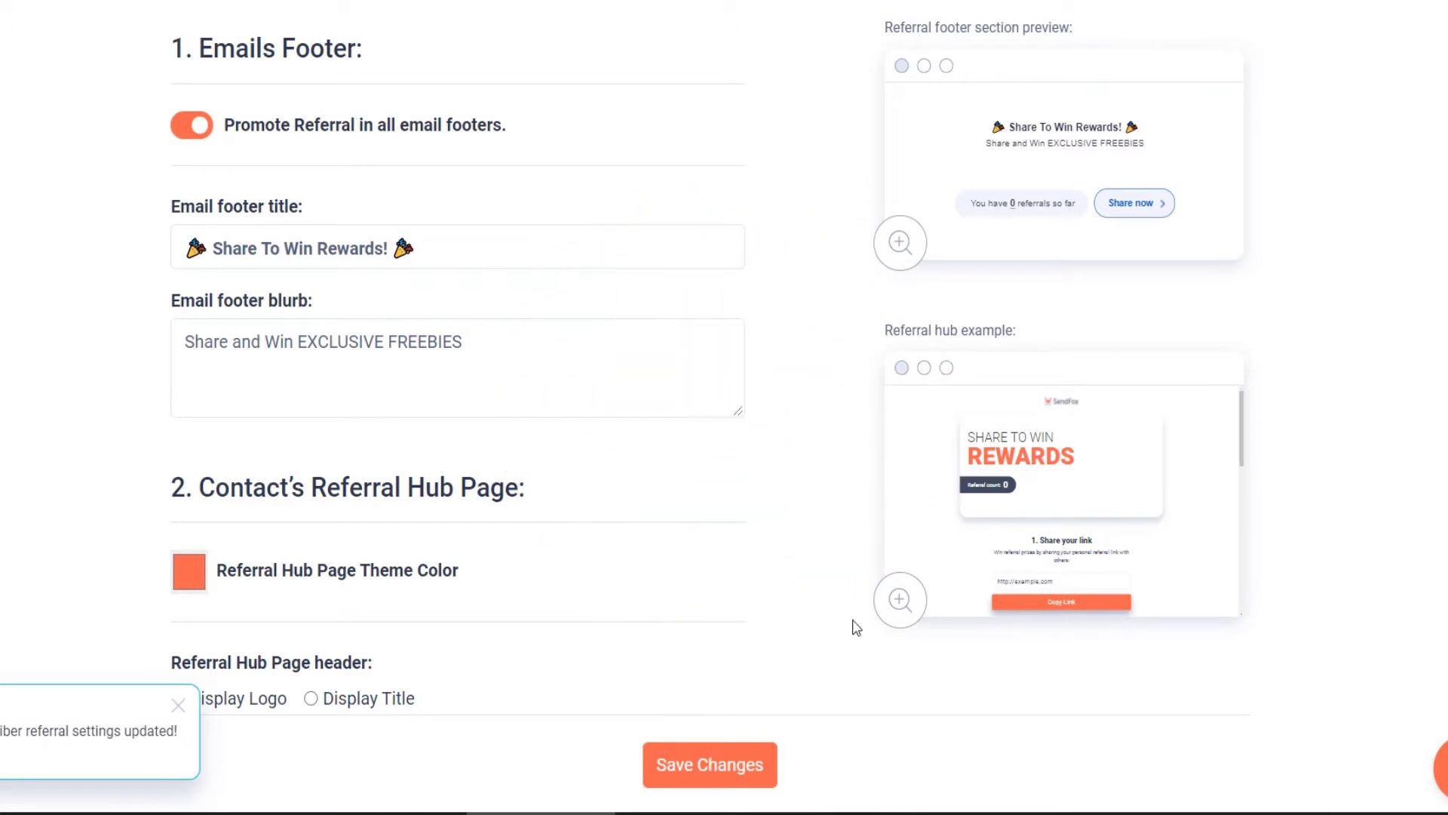
scroll(592, 512, down, 2)
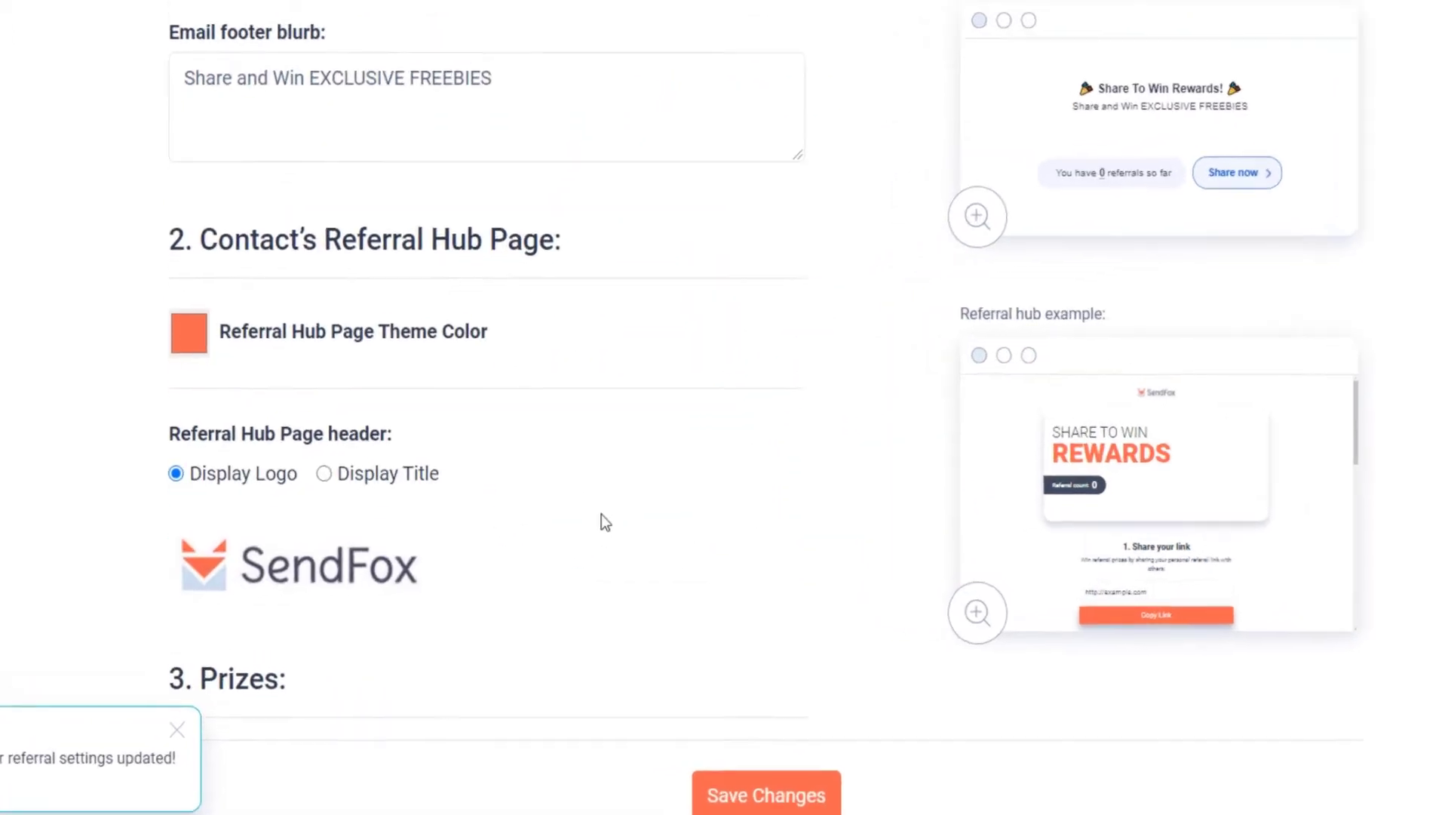
click(204, 216)
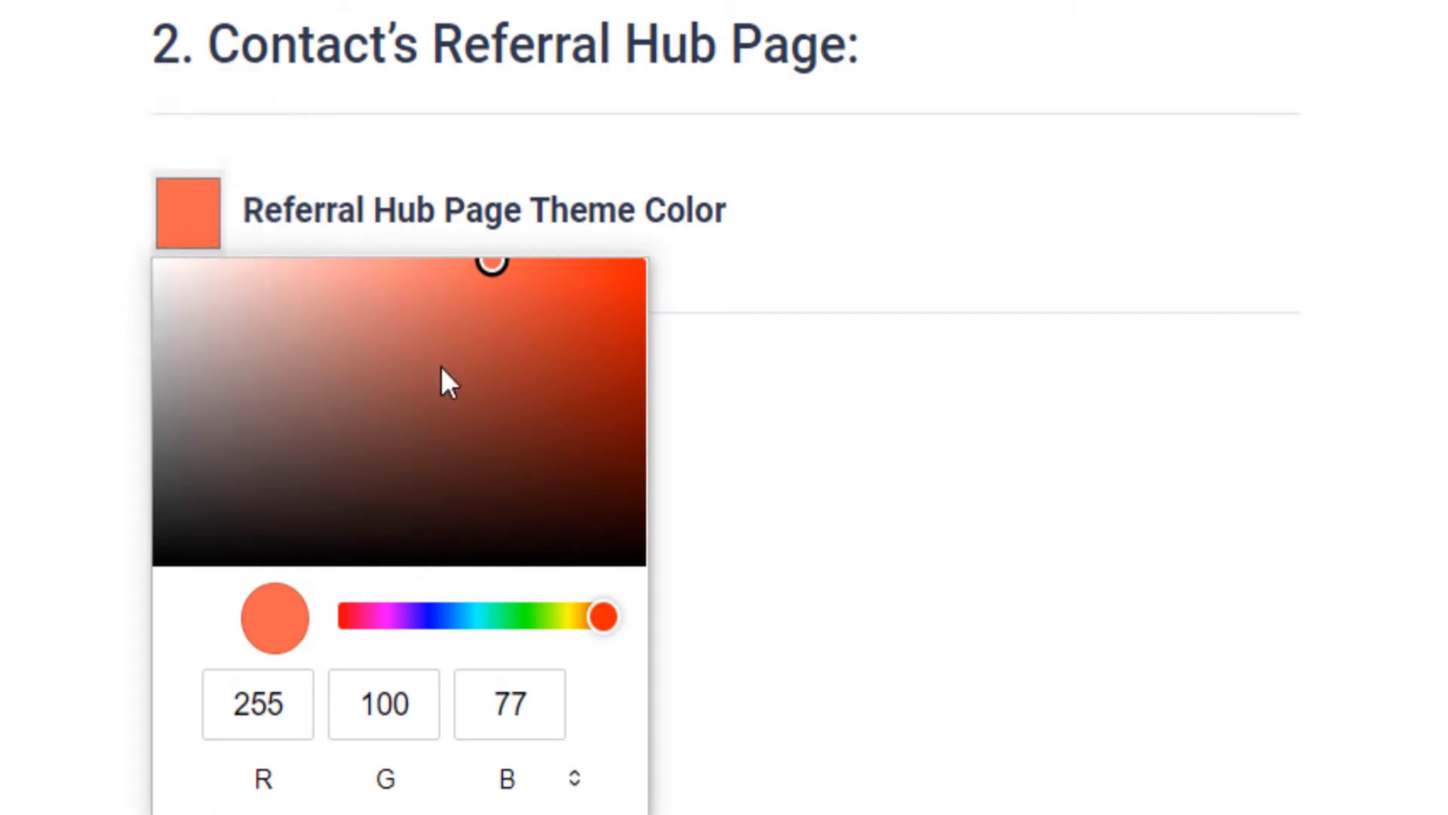
drag(442, 368, 531, 350)
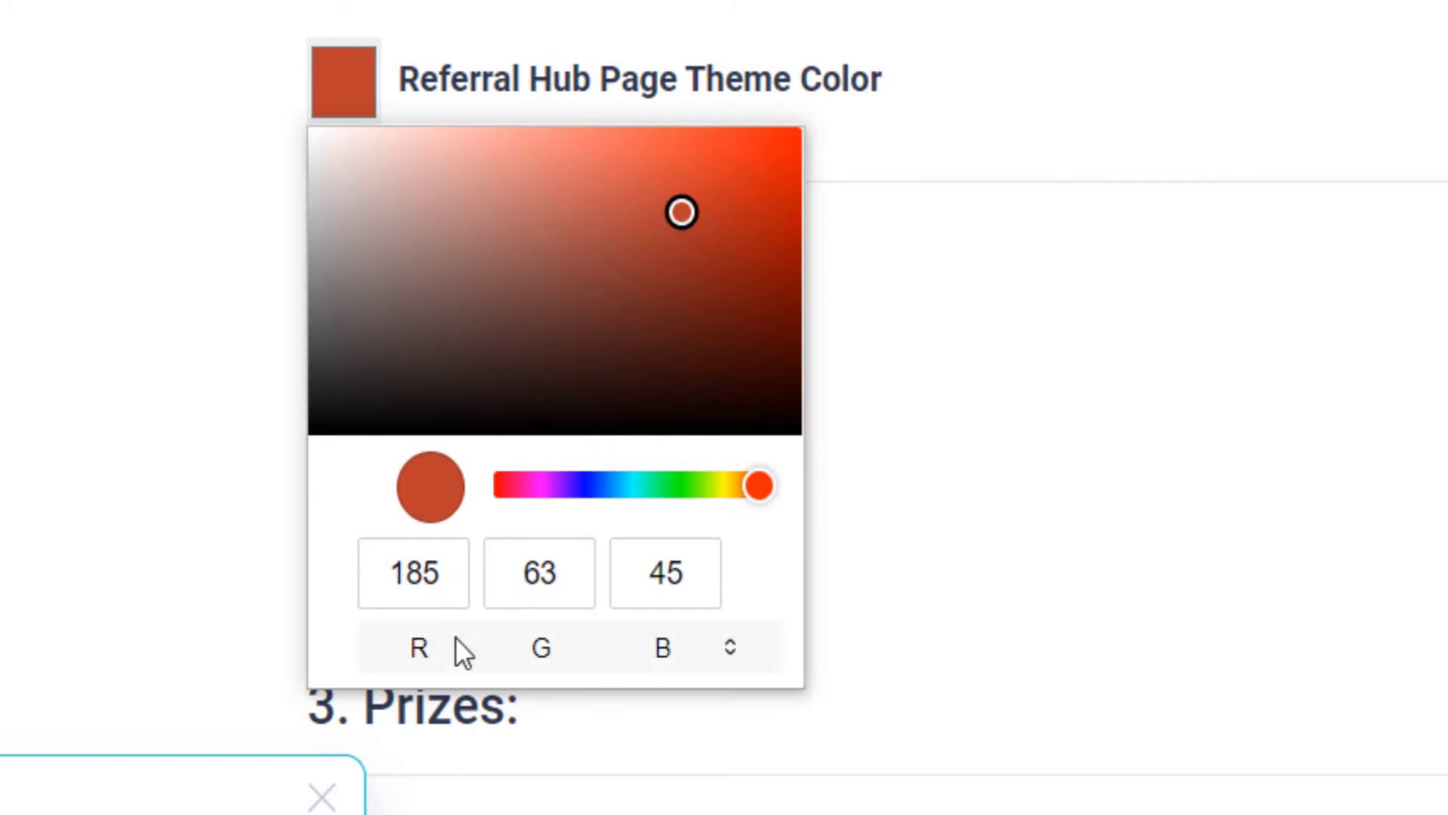
Step: Switch the colour picker to HEX mode and select the theme's hex code
click(446, 582)
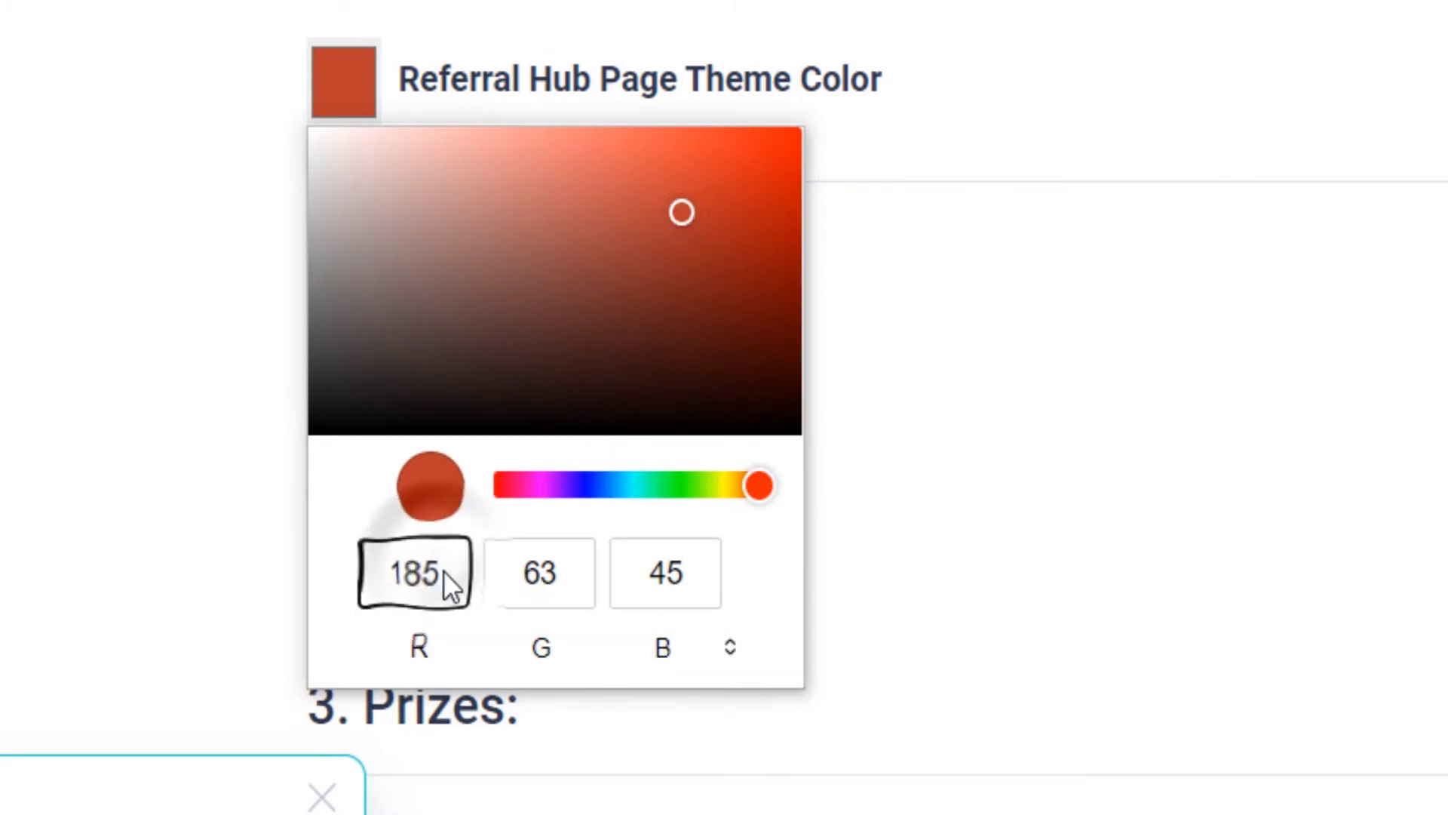
click(727, 648)
click(730, 649)
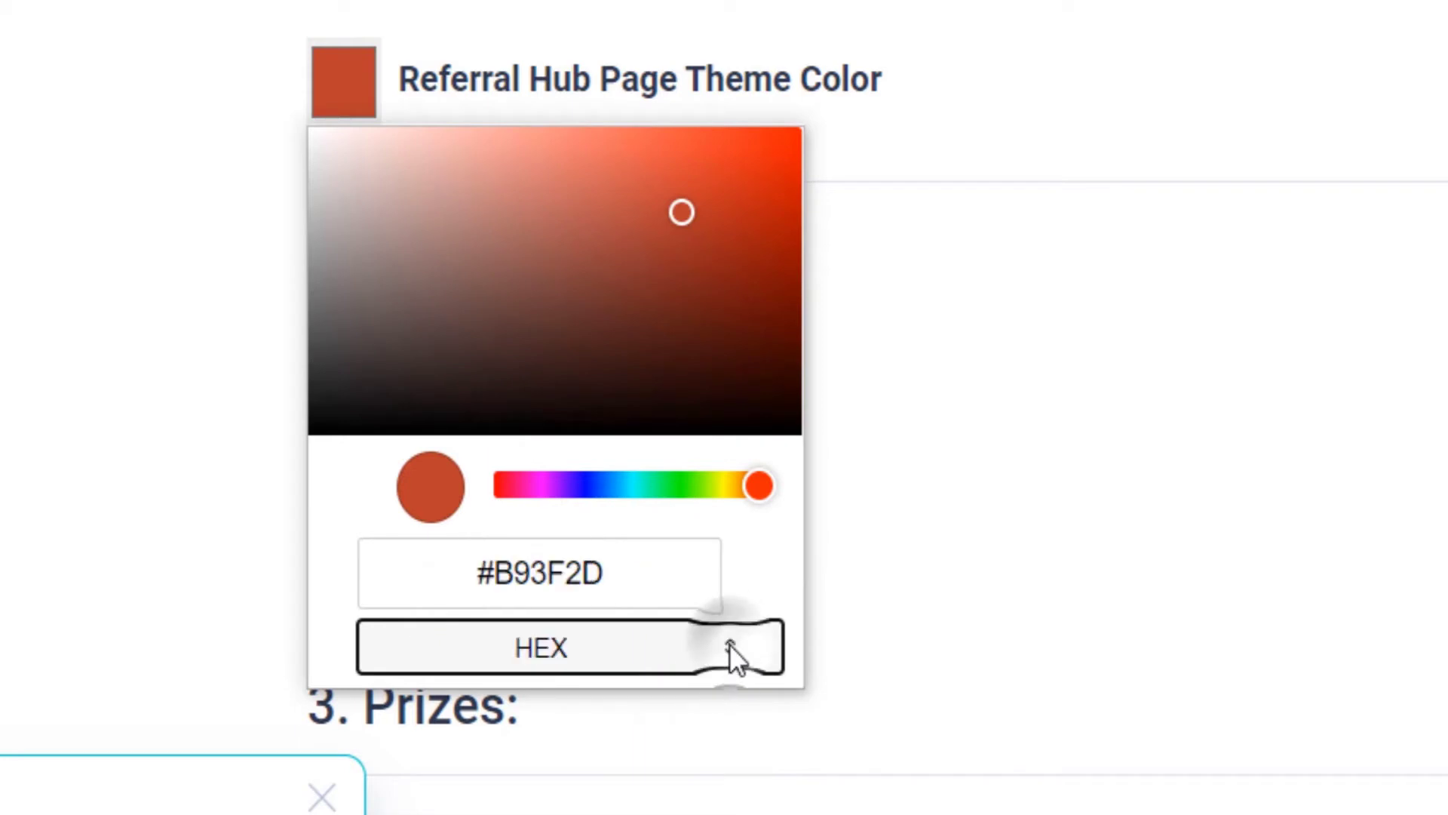
click(604, 572)
drag(604, 572, 498, 576)
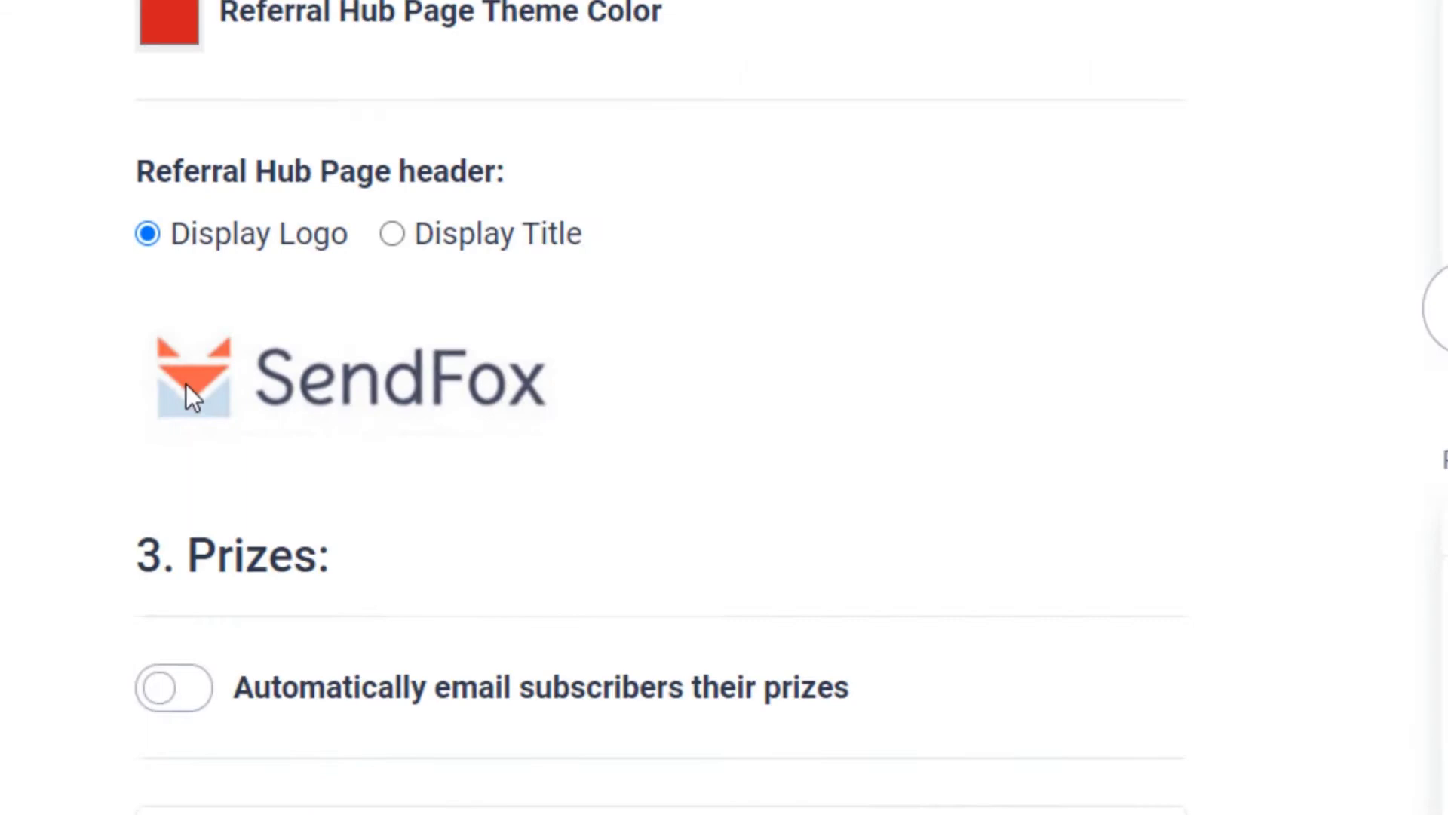
Step: Insert the plain SendFox logo as the hub header, then choose Display Title
click(160, 469)
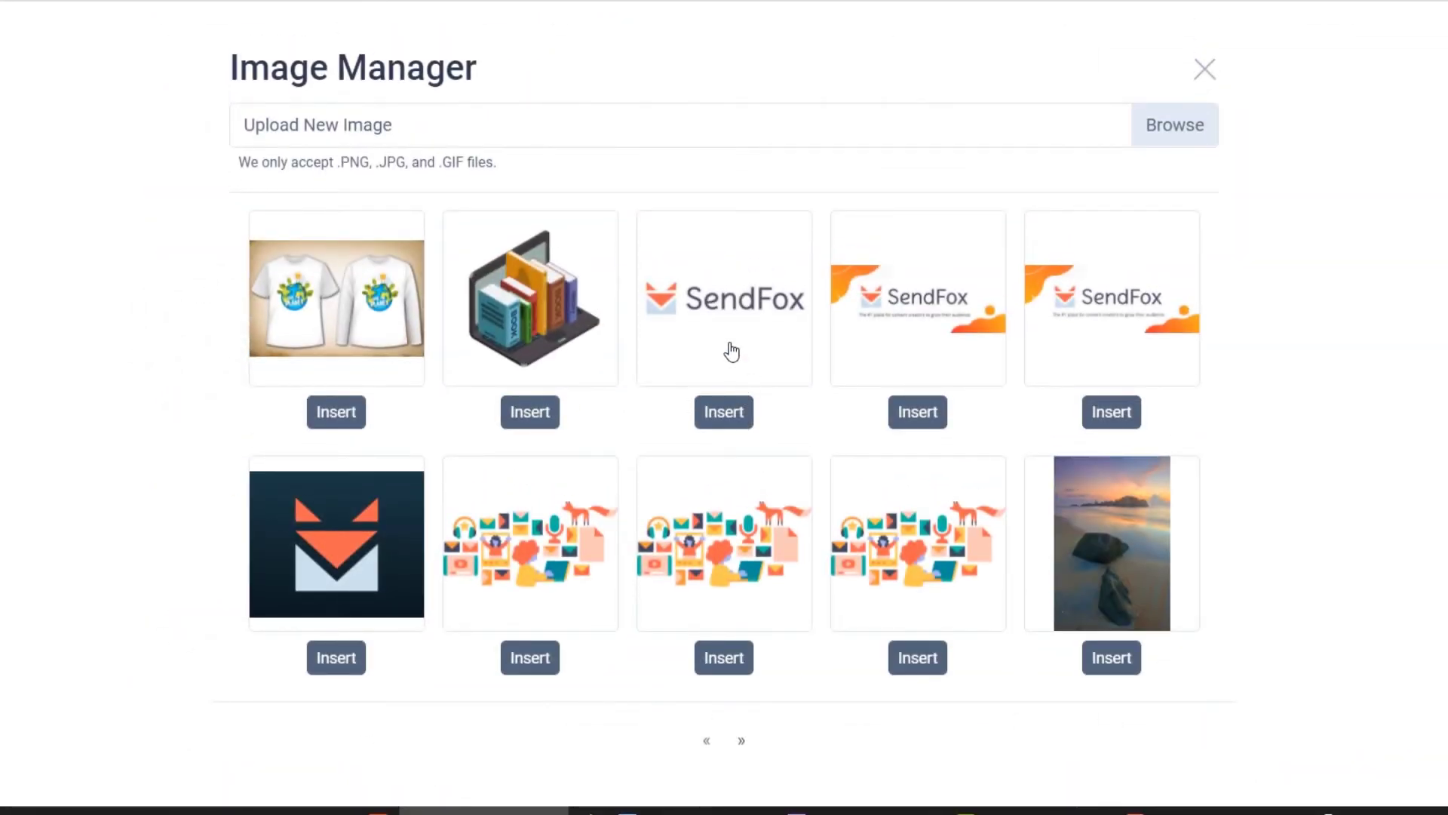
click(873, 337)
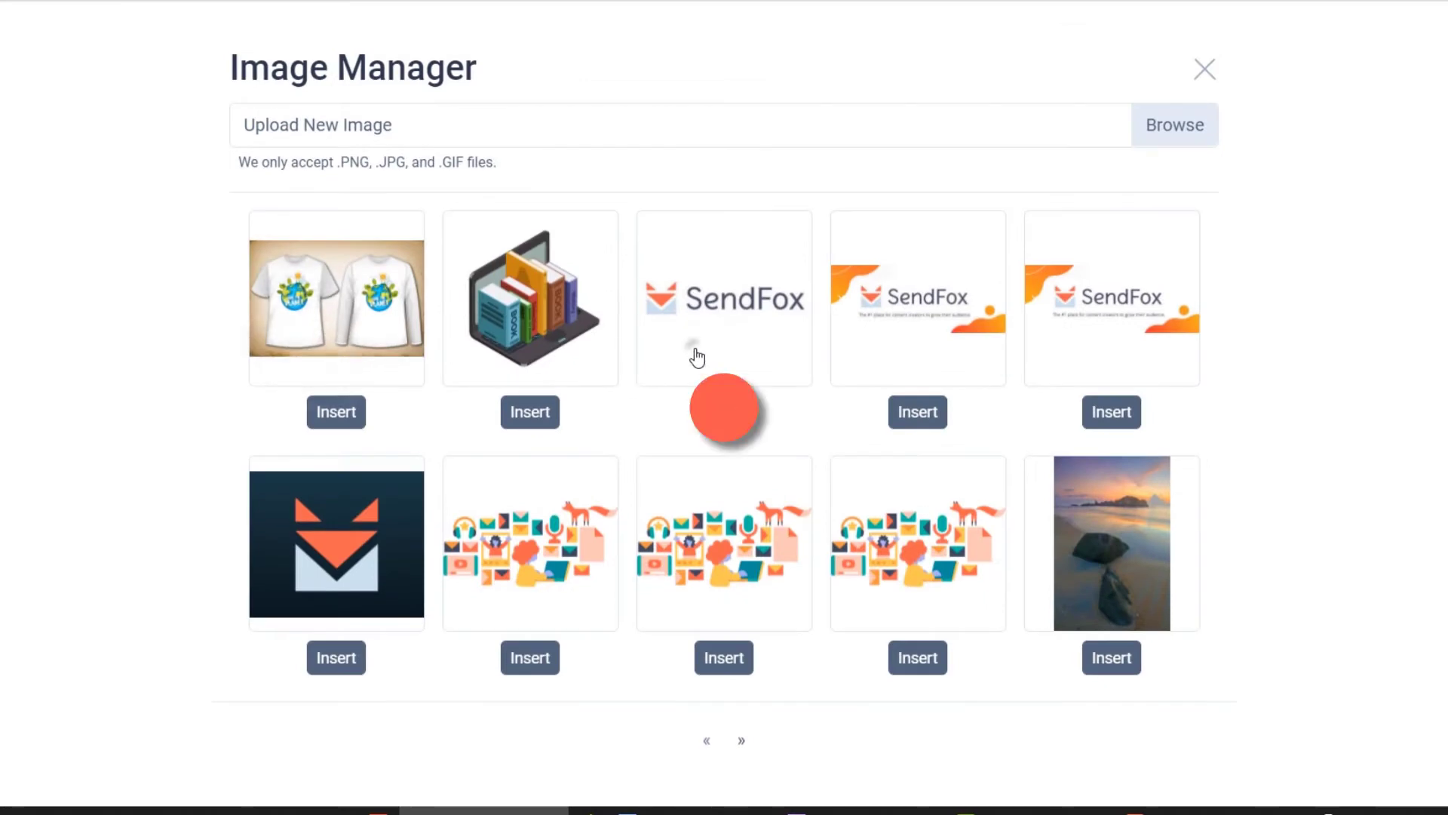
click(724, 410)
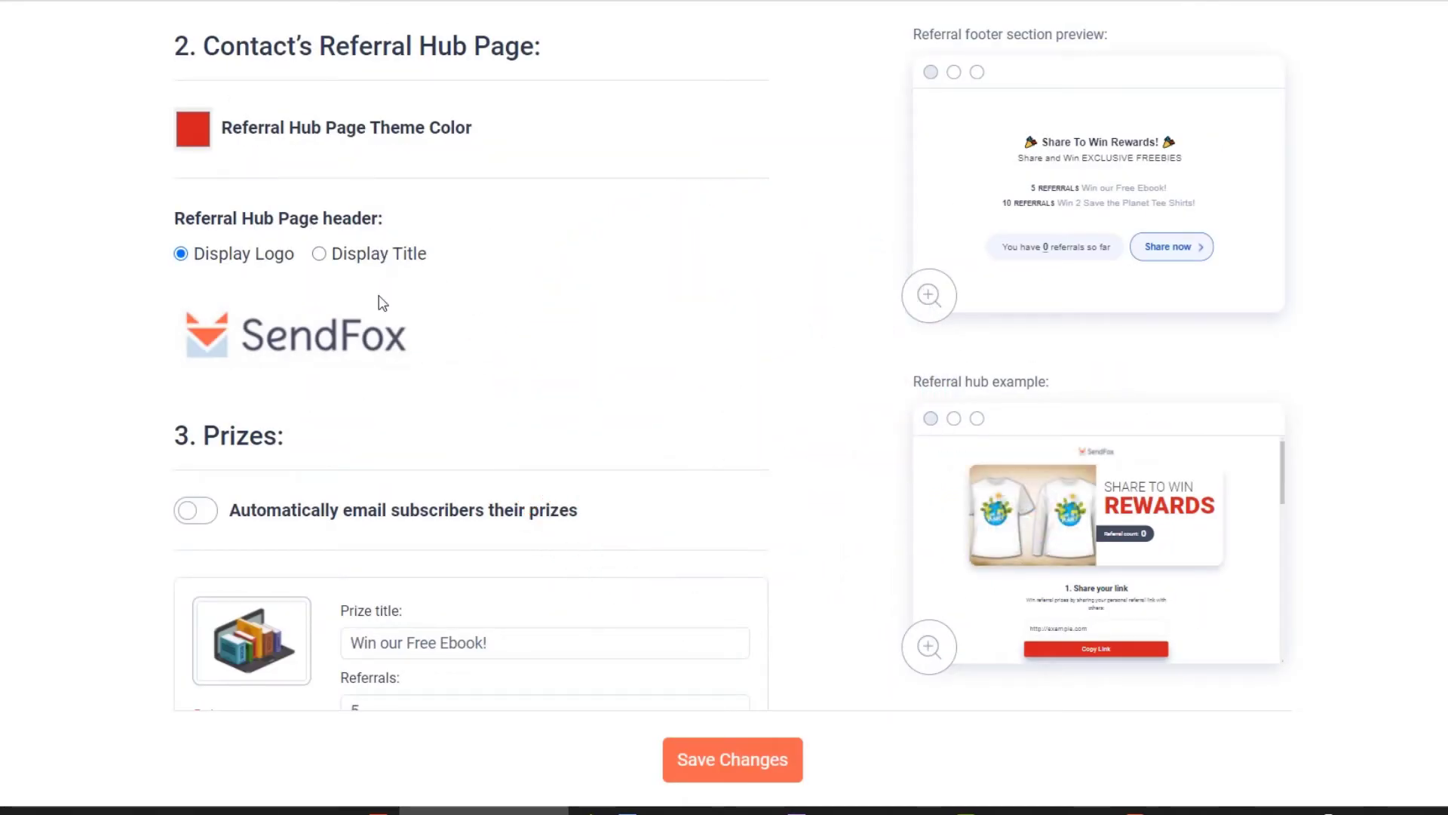
click(319, 253)
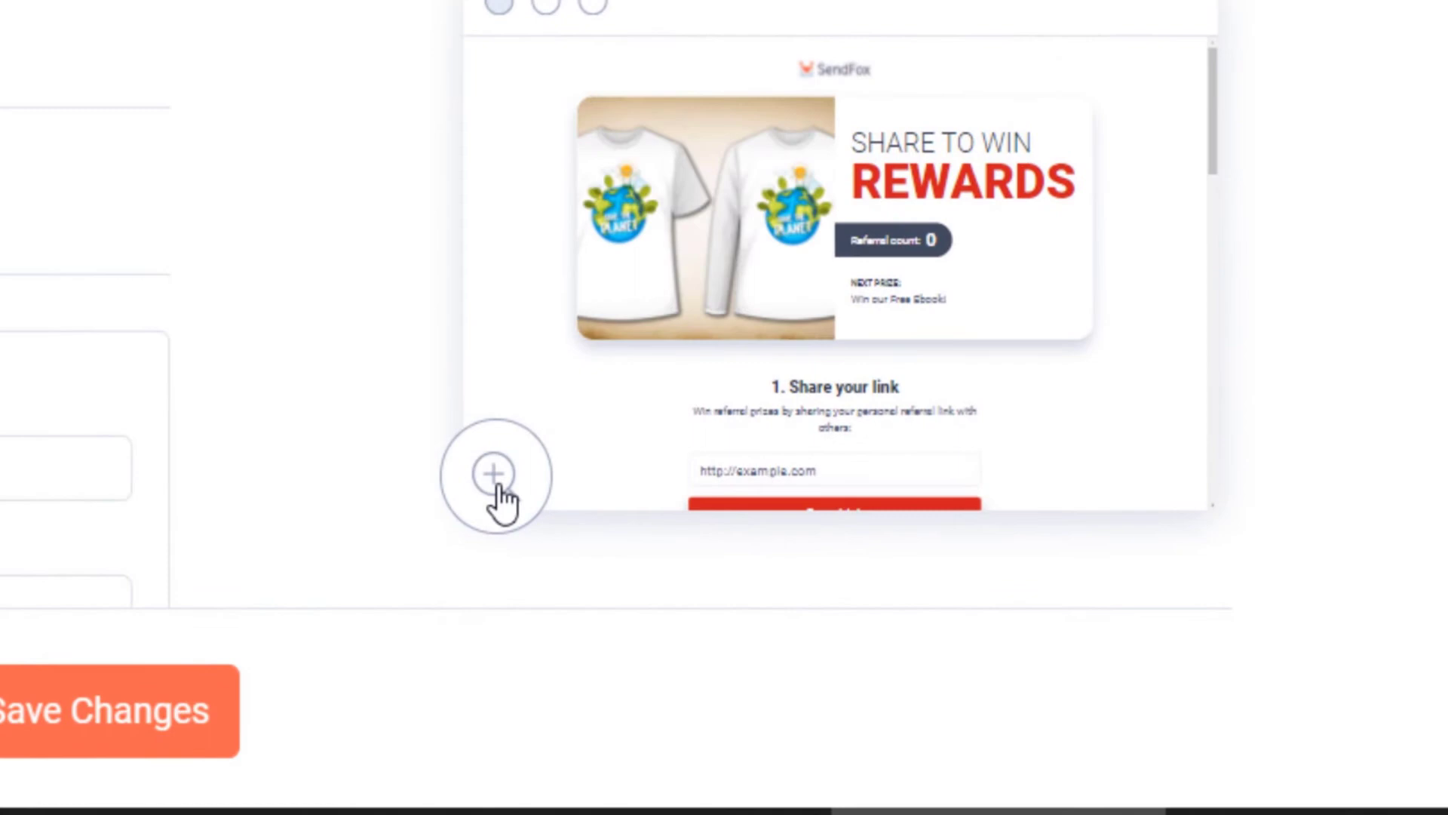
click(494, 475)
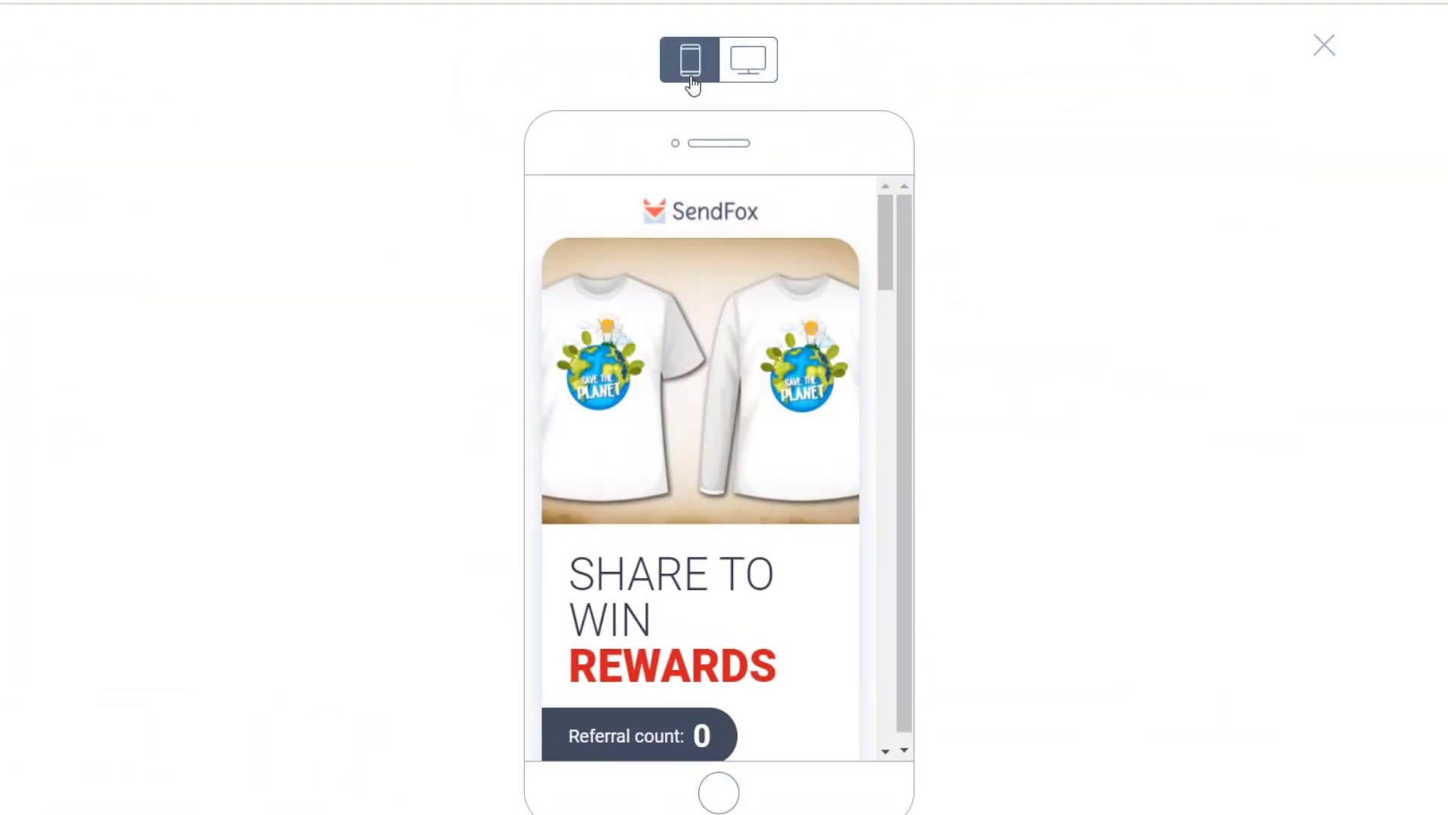
click(740, 71)
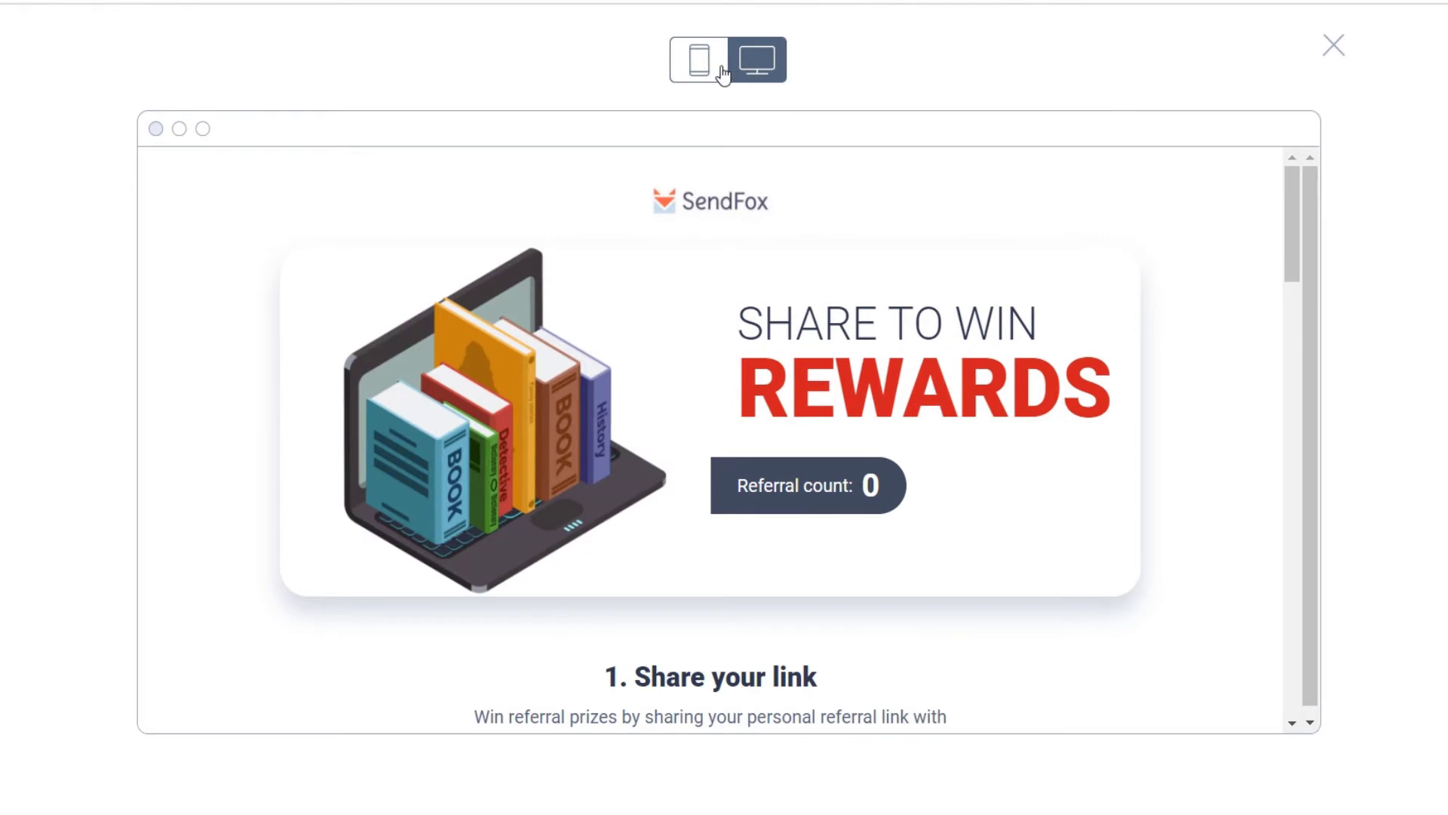
click(721, 70)
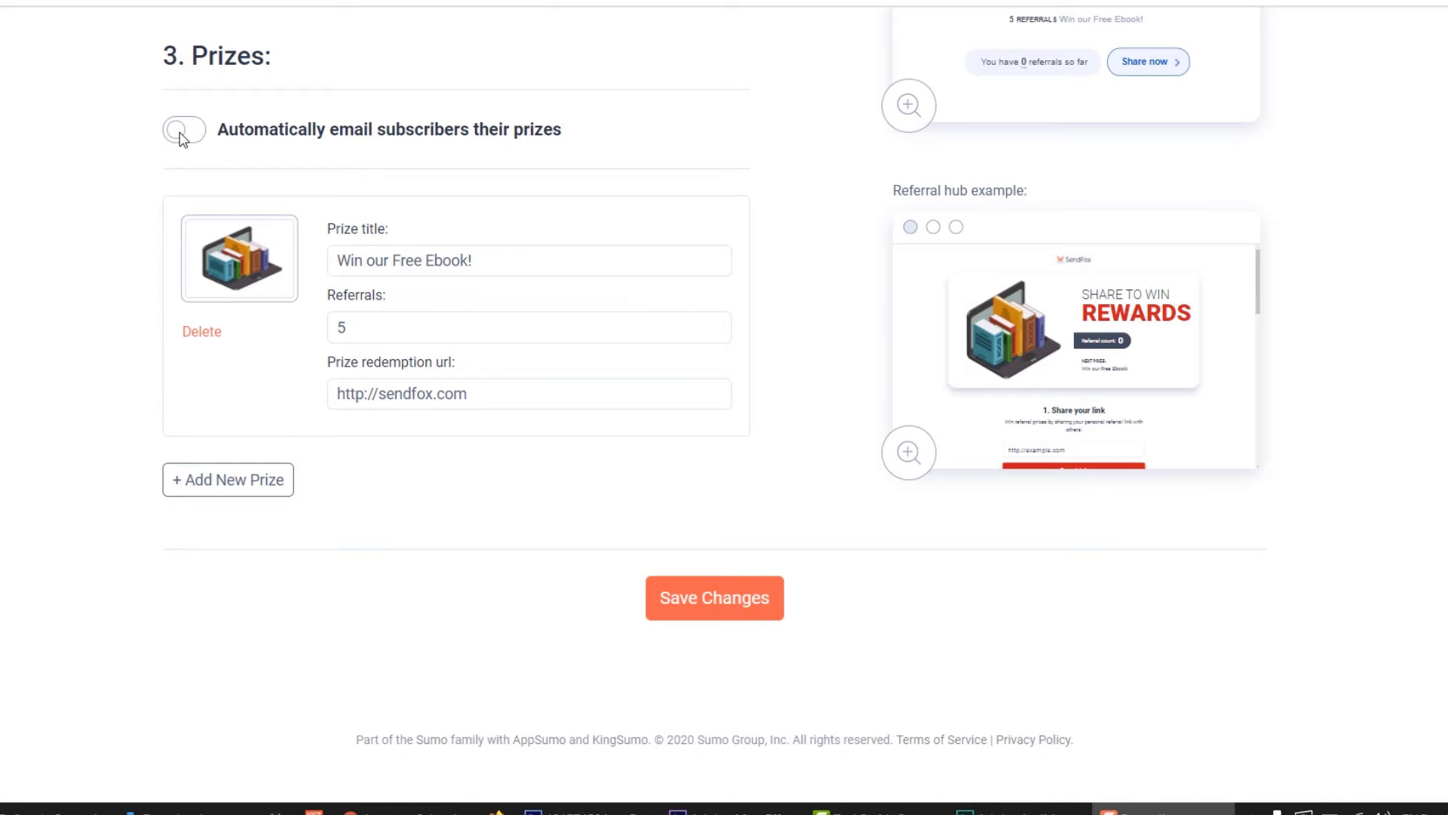
click(181, 134)
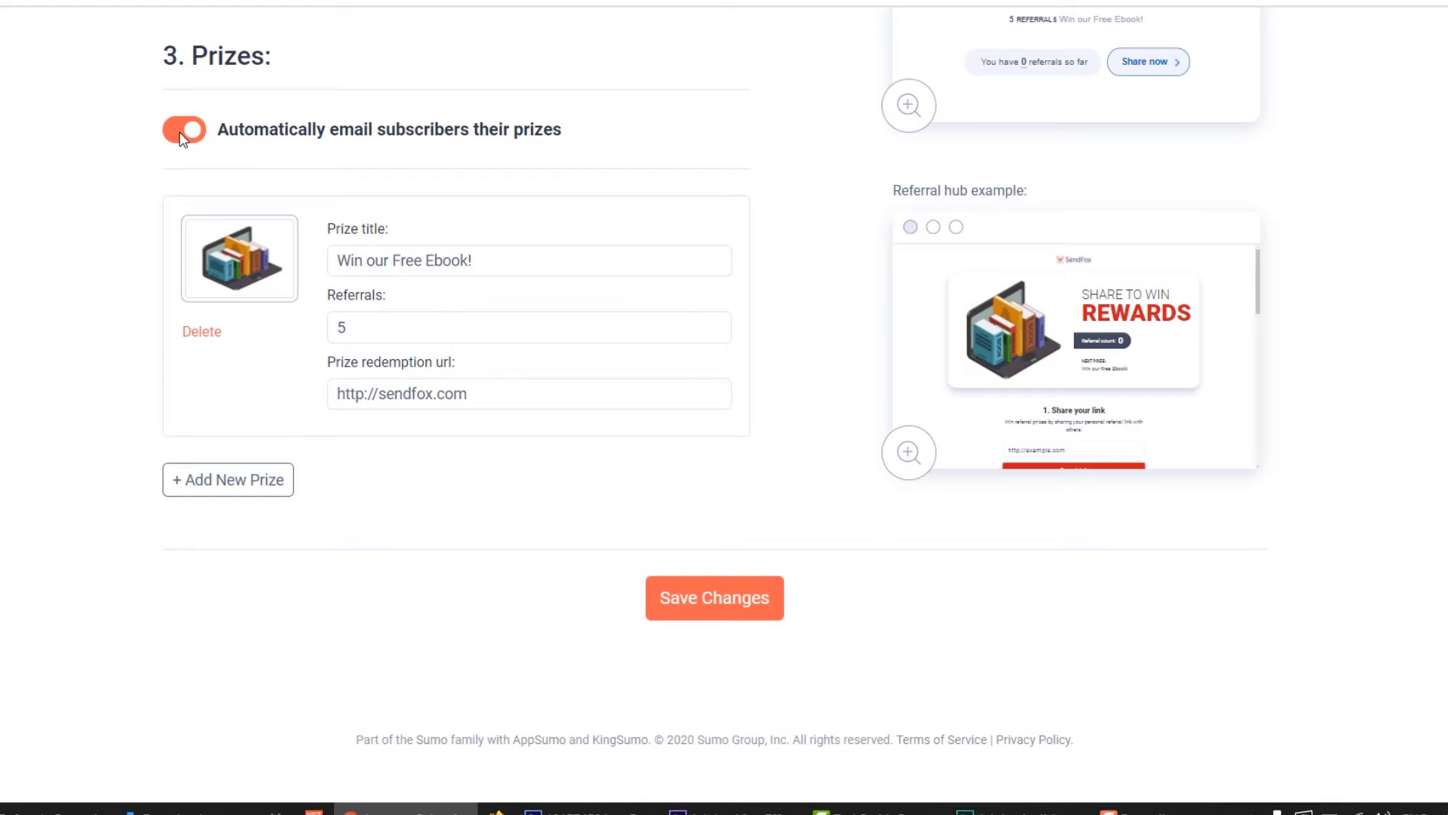
click(181, 134)
click(238, 260)
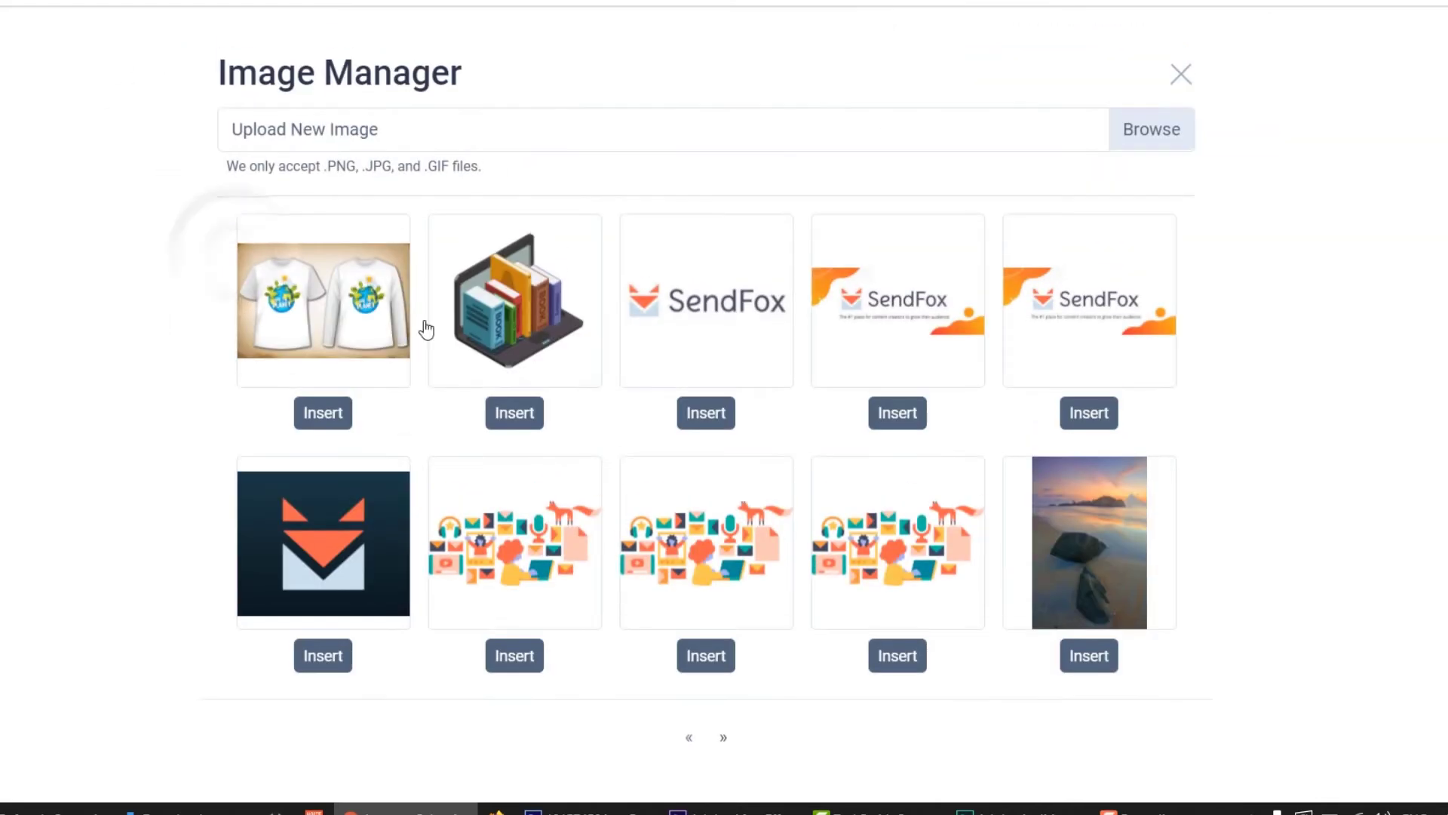
click(514, 413)
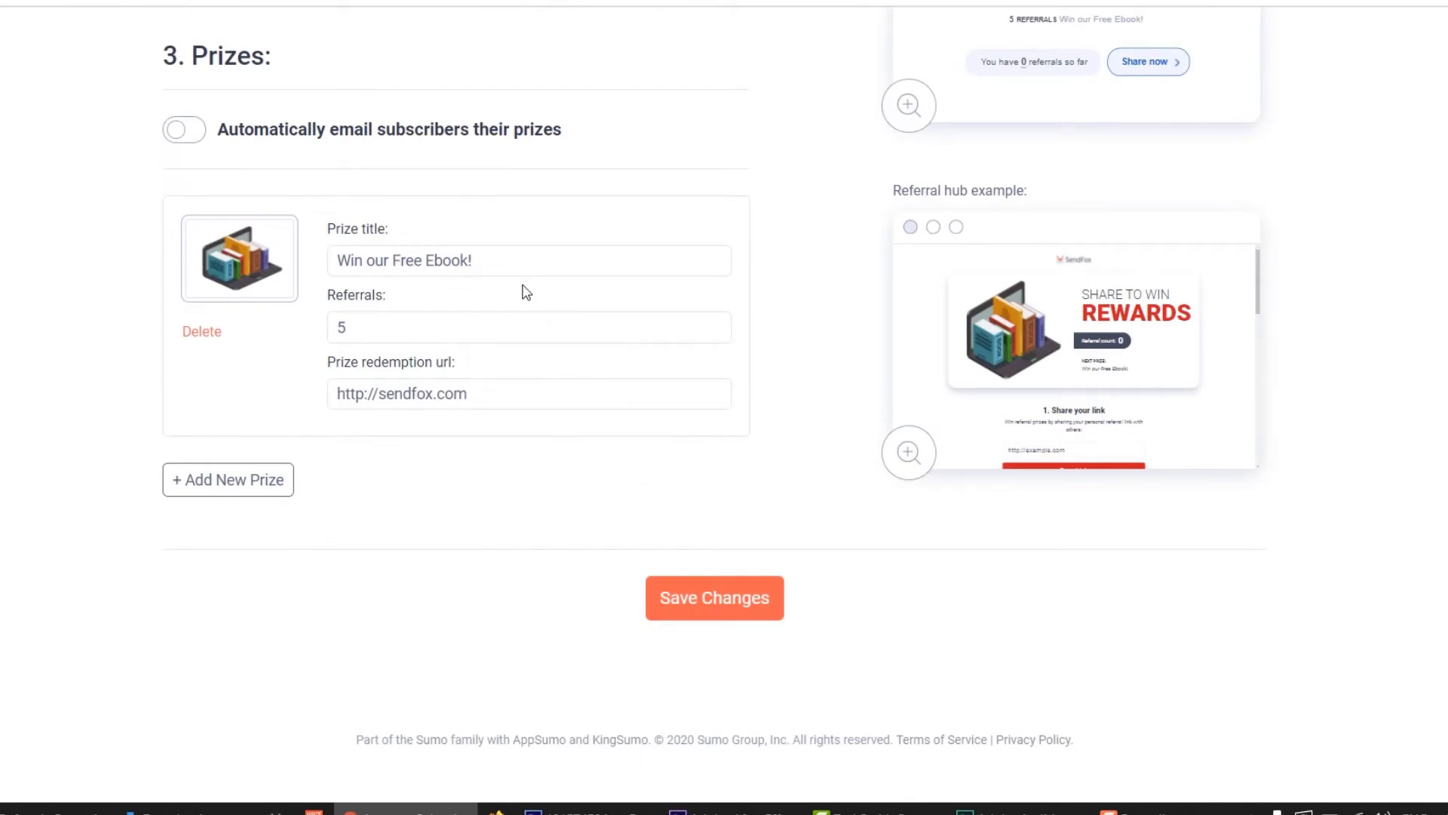
drag(491, 258, 315, 243)
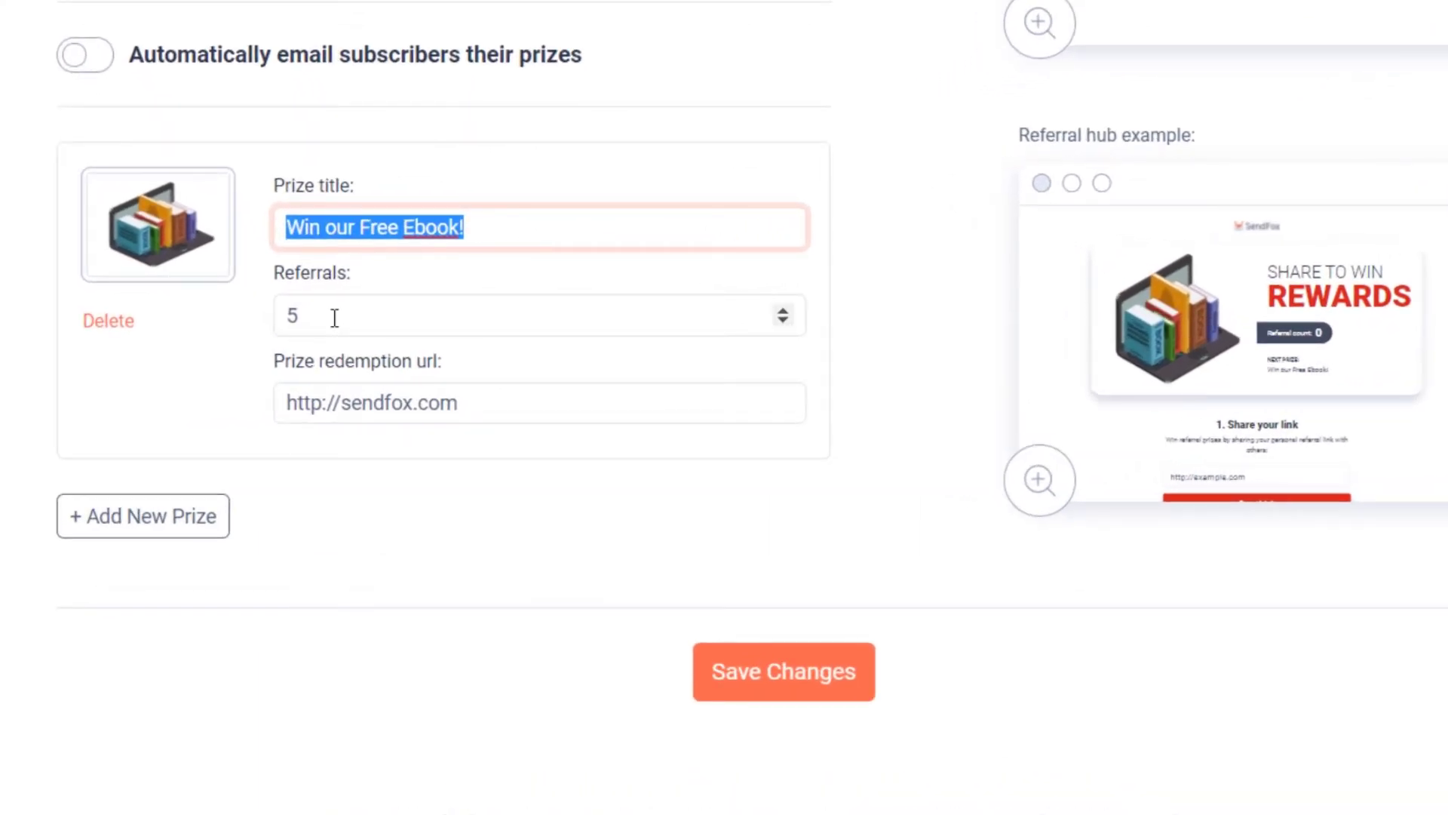
drag(349, 314, 241, 302)
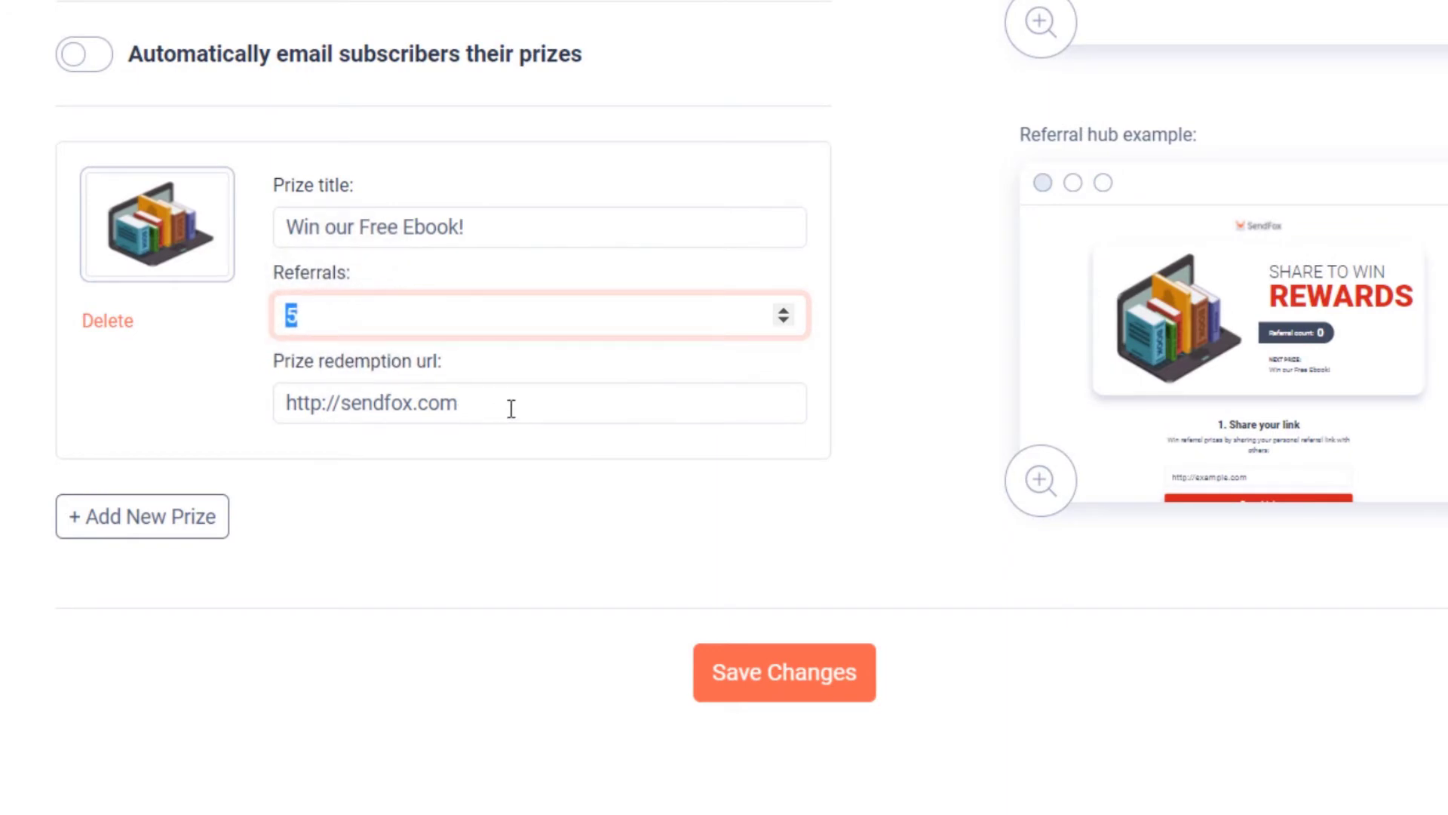
drag(509, 407, 252, 378)
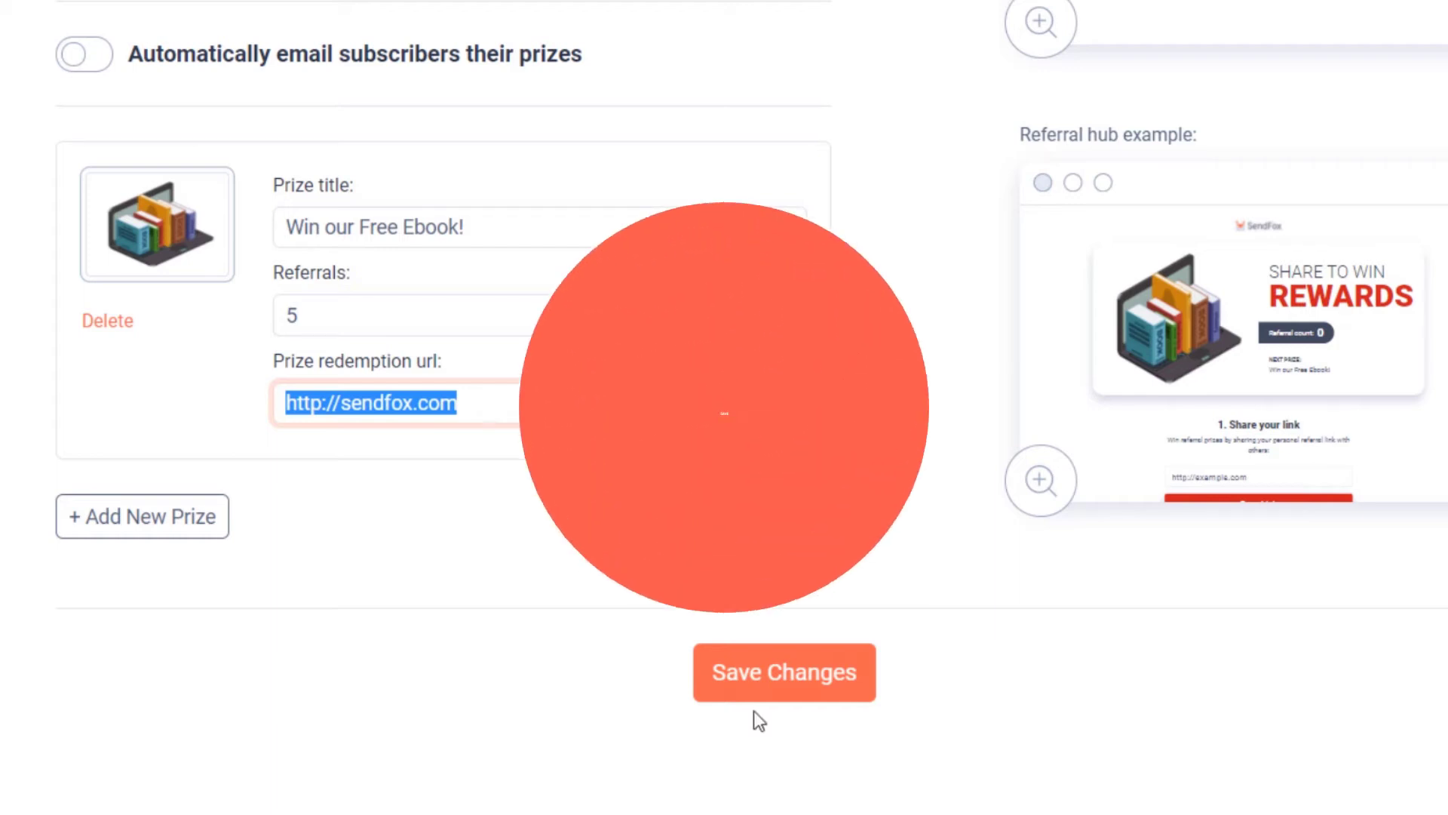
click(799, 675)
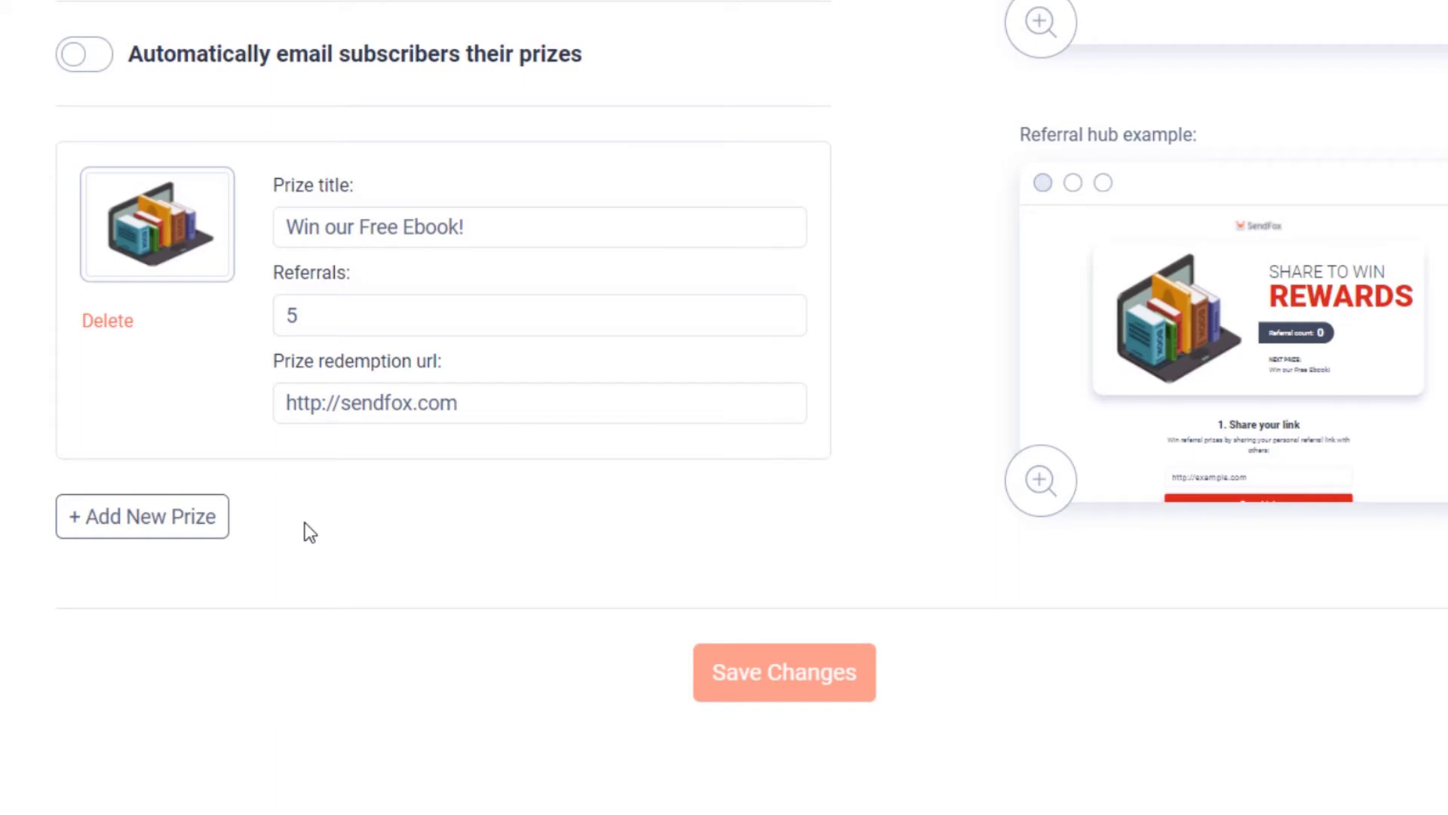
Step: Add a Save the Planet tee-shirt prize at 10 referrals, then delete it and save
scroll(189, 564, down, 5)
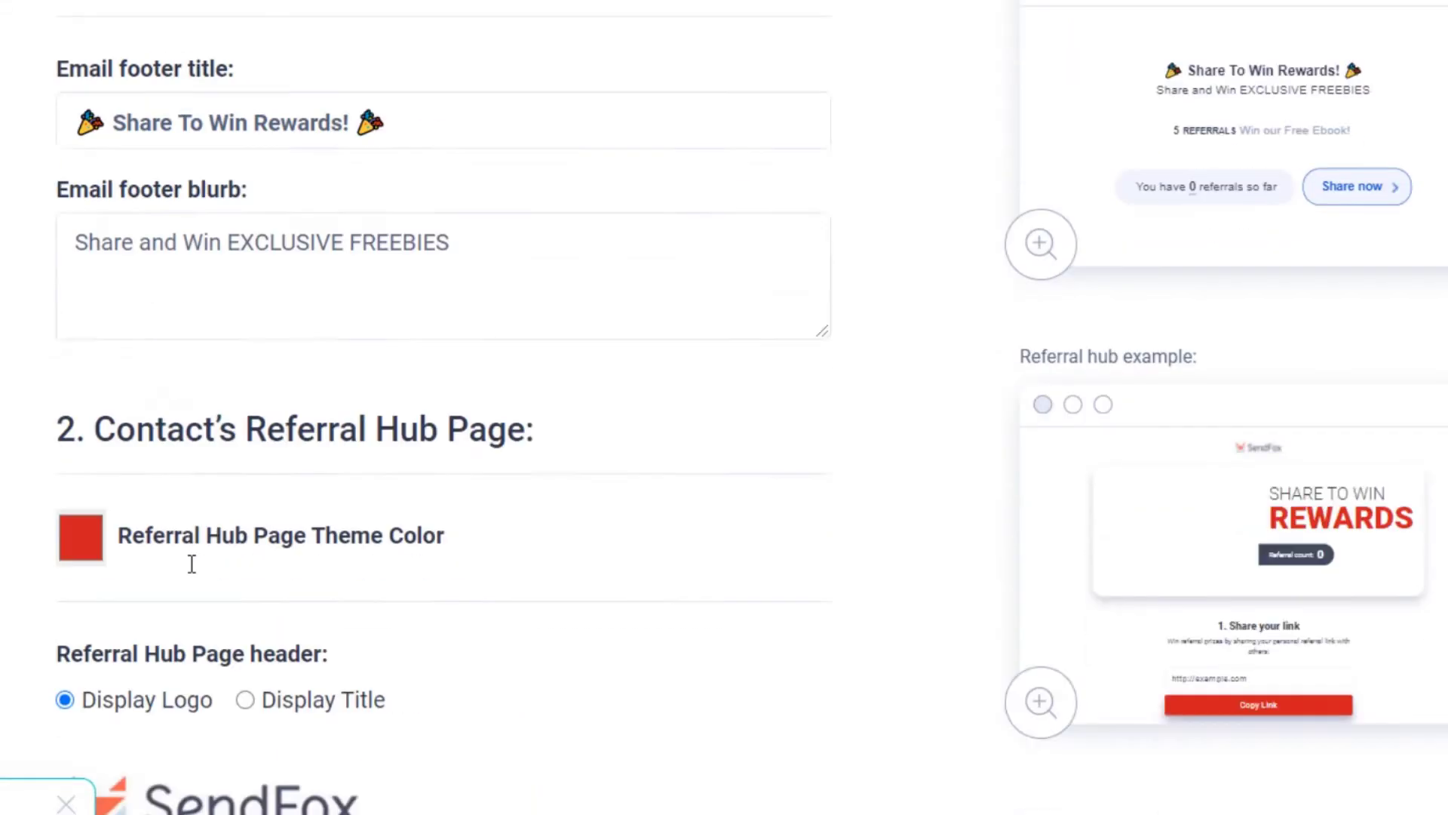
scroll(192, 564, down, 10)
click(194, 534)
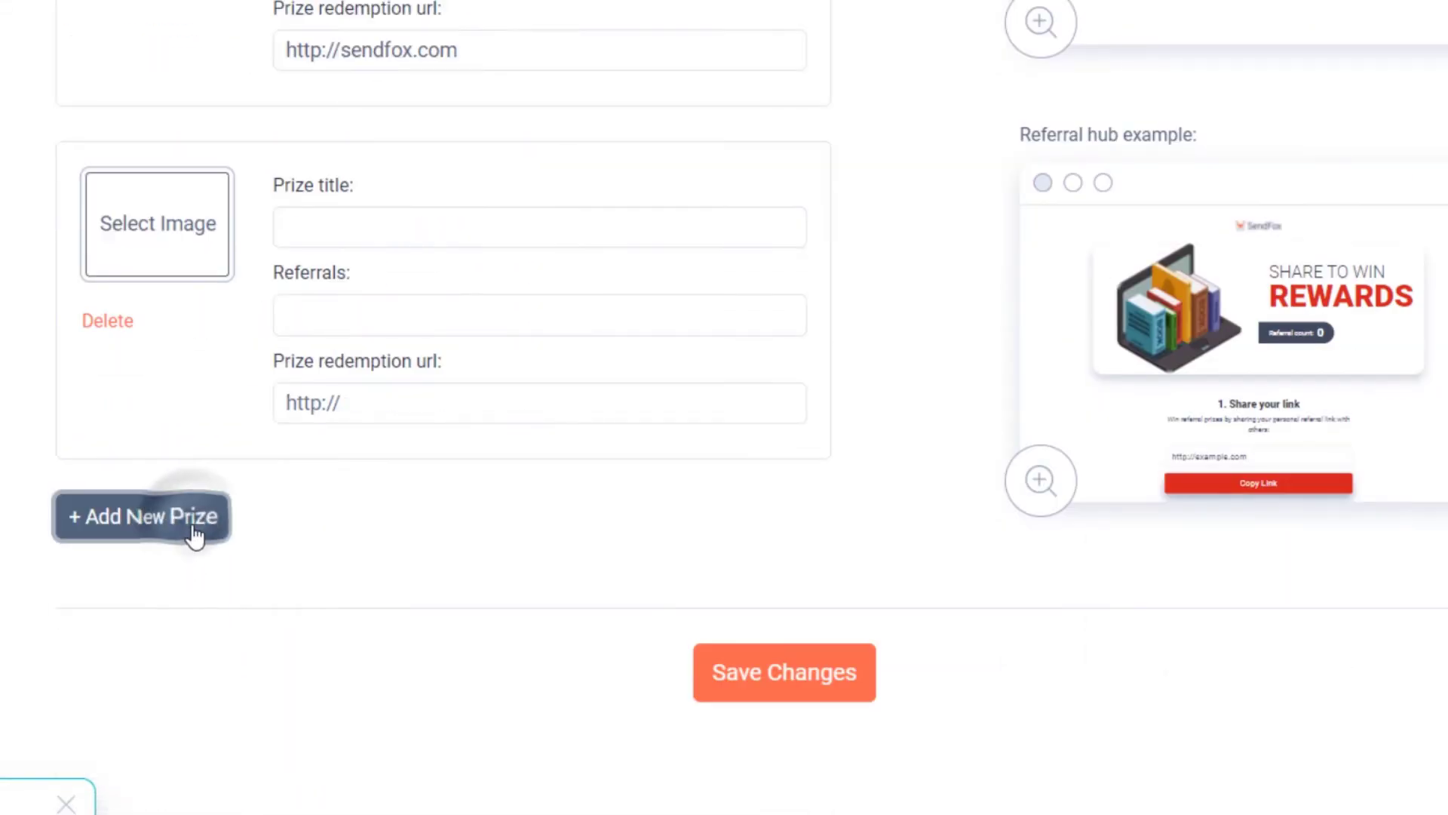
click(149, 259)
click(290, 292)
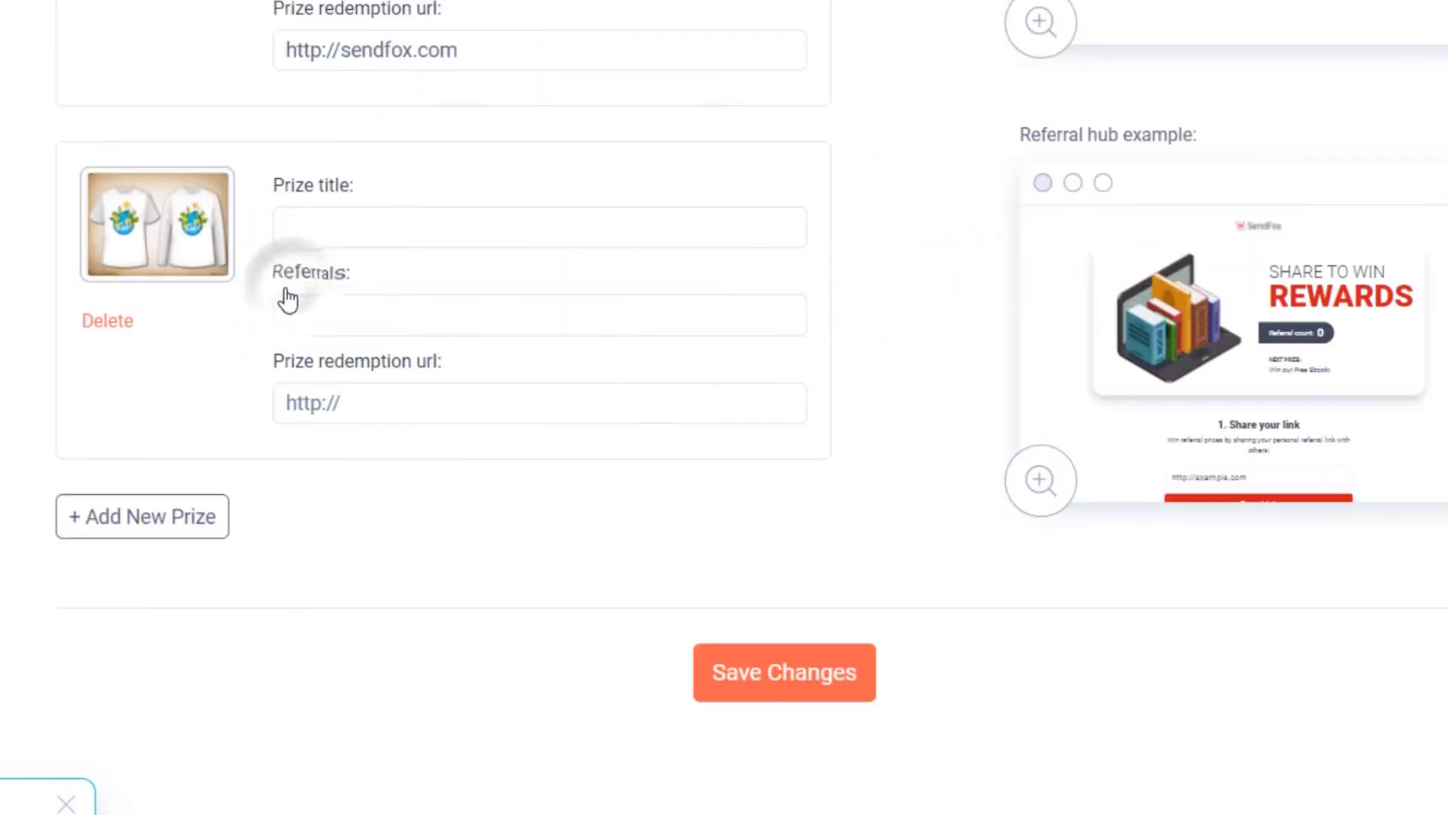
click(348, 231)
text(Win 2 Save the Planet Tee Shirts!)
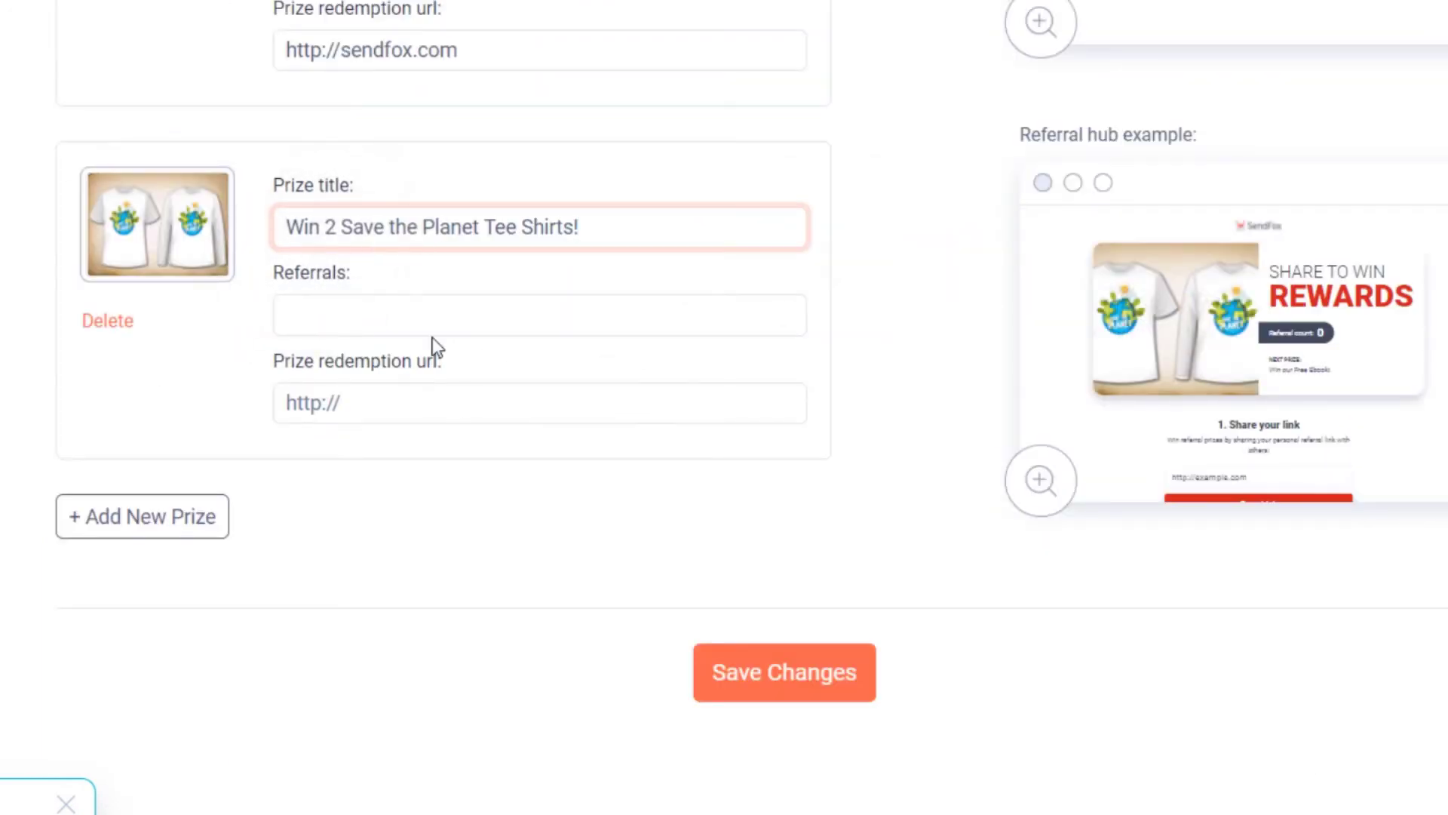
click(436, 315)
text(10)
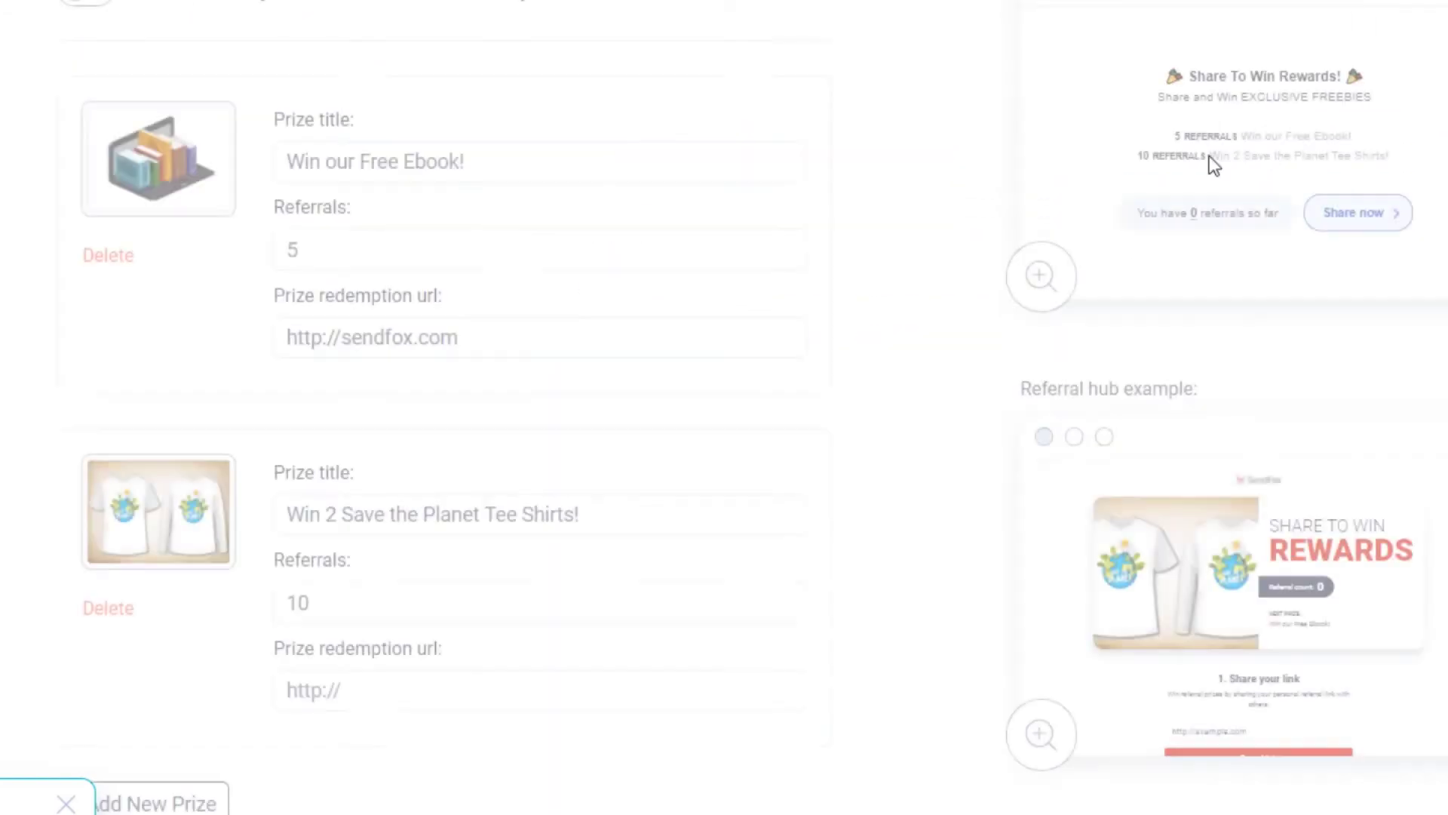
click(108, 609)
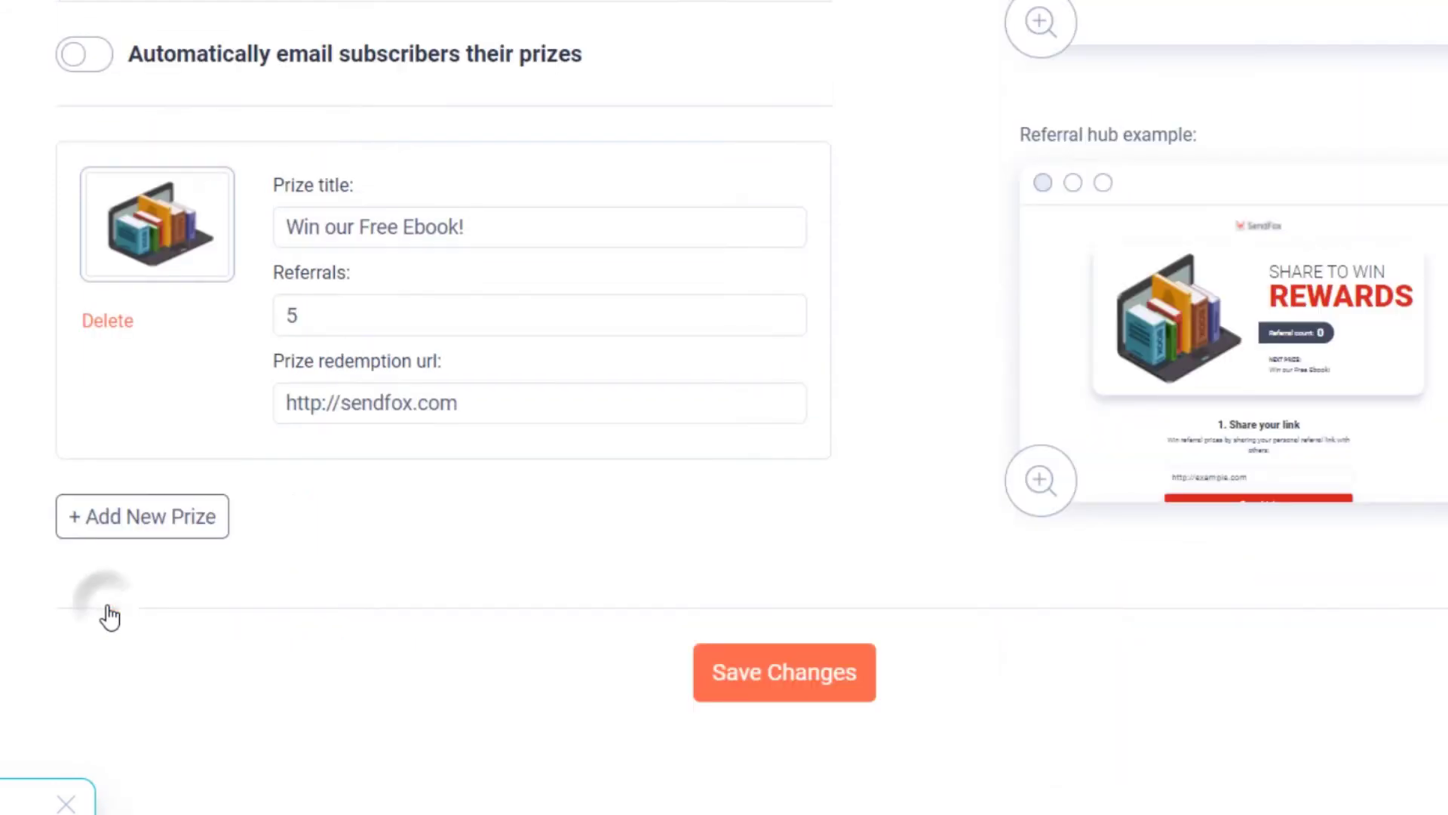
click(836, 688)
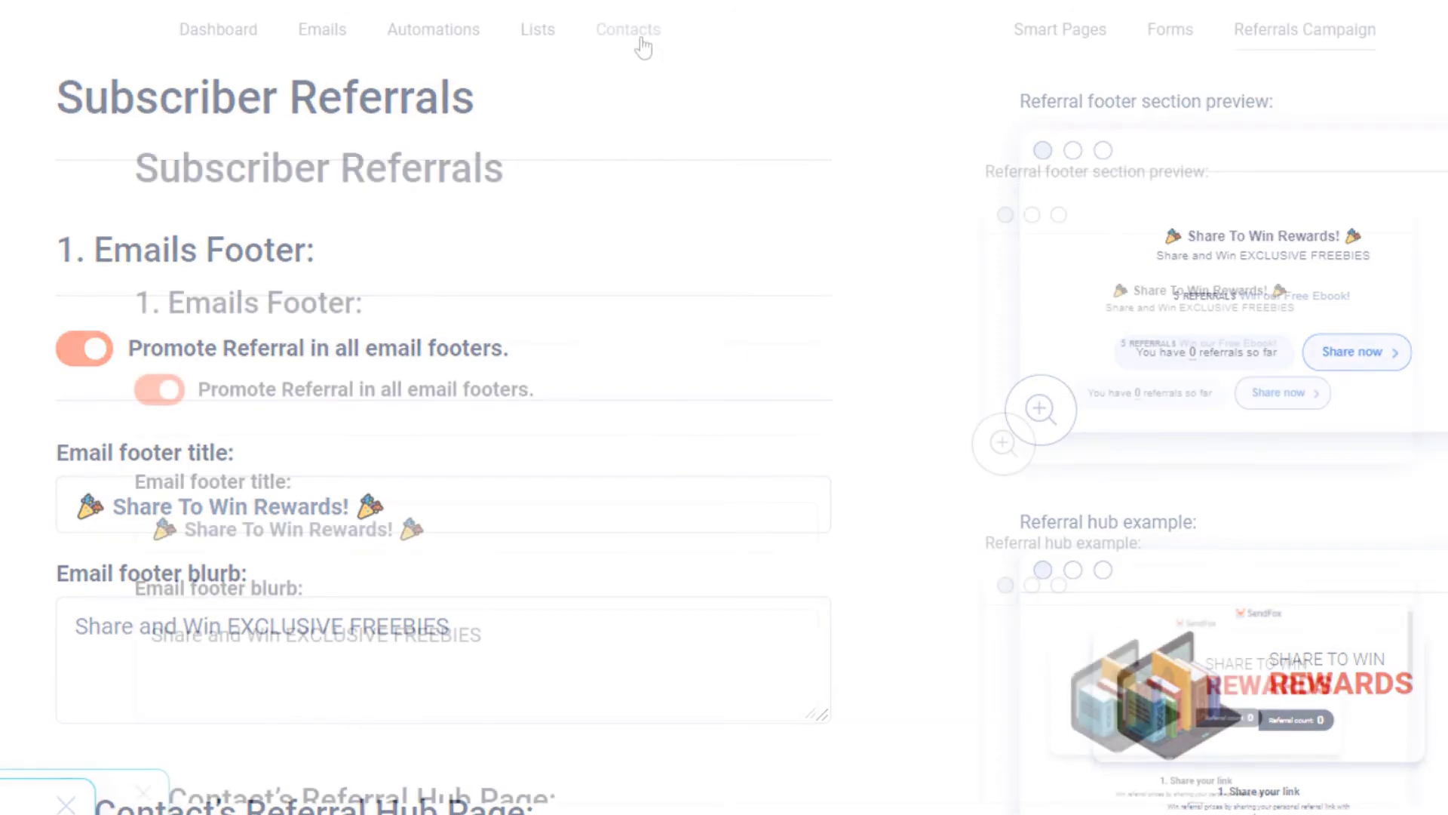
Step: Filter Contacts to 'Subscribers with referrals', then go to the Lists page
click(638, 34)
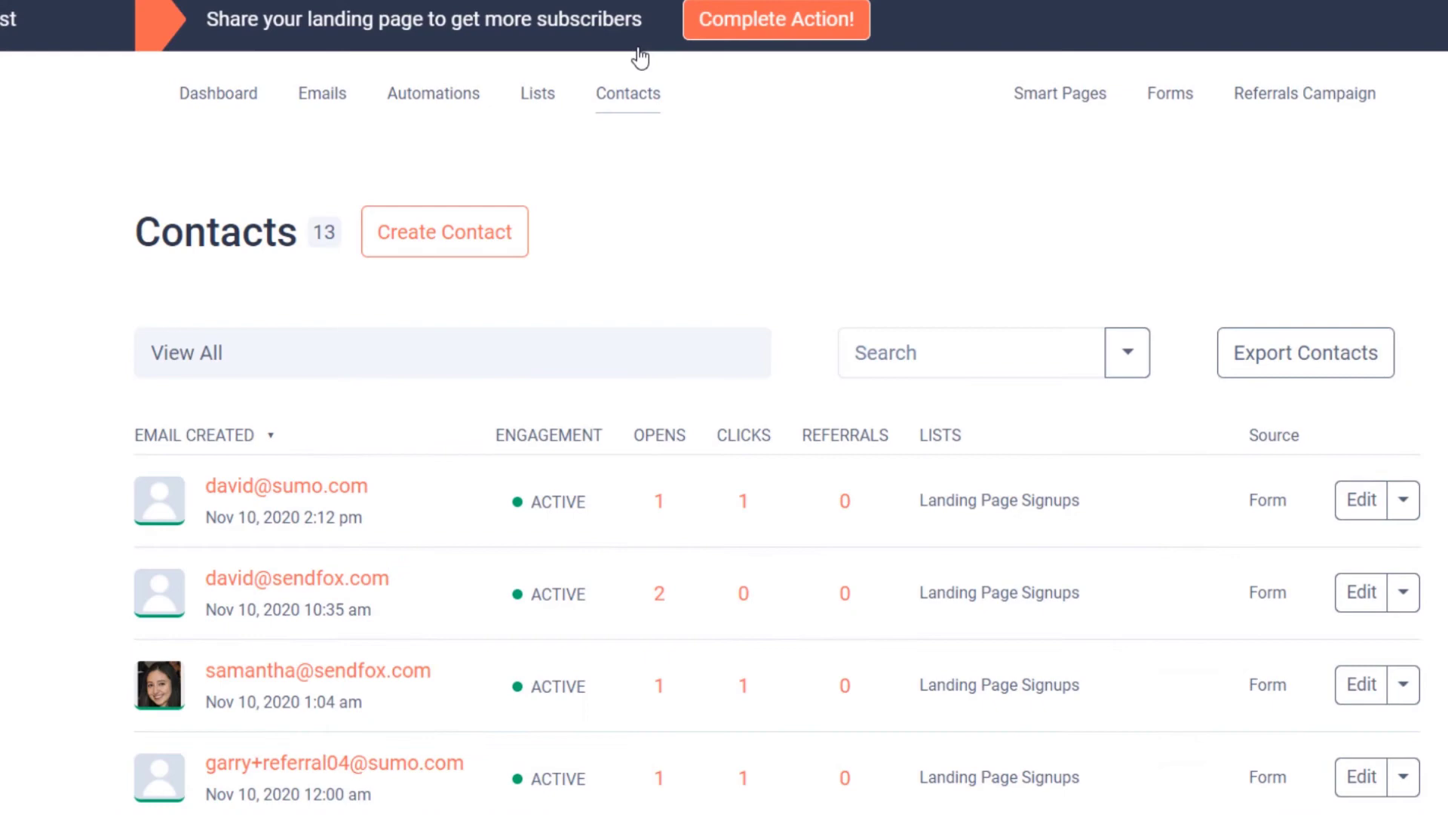
click(584, 349)
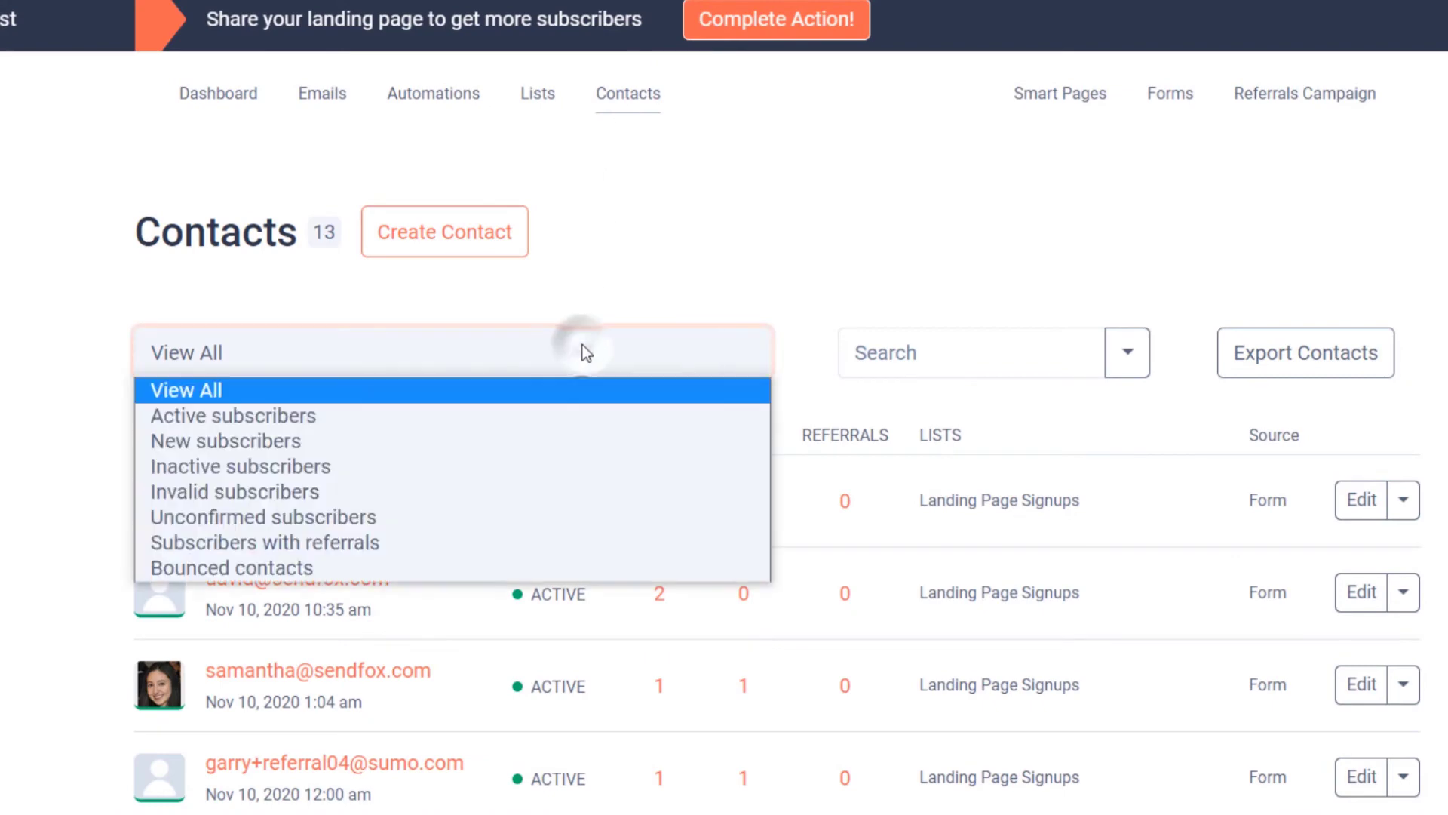
click(475, 537)
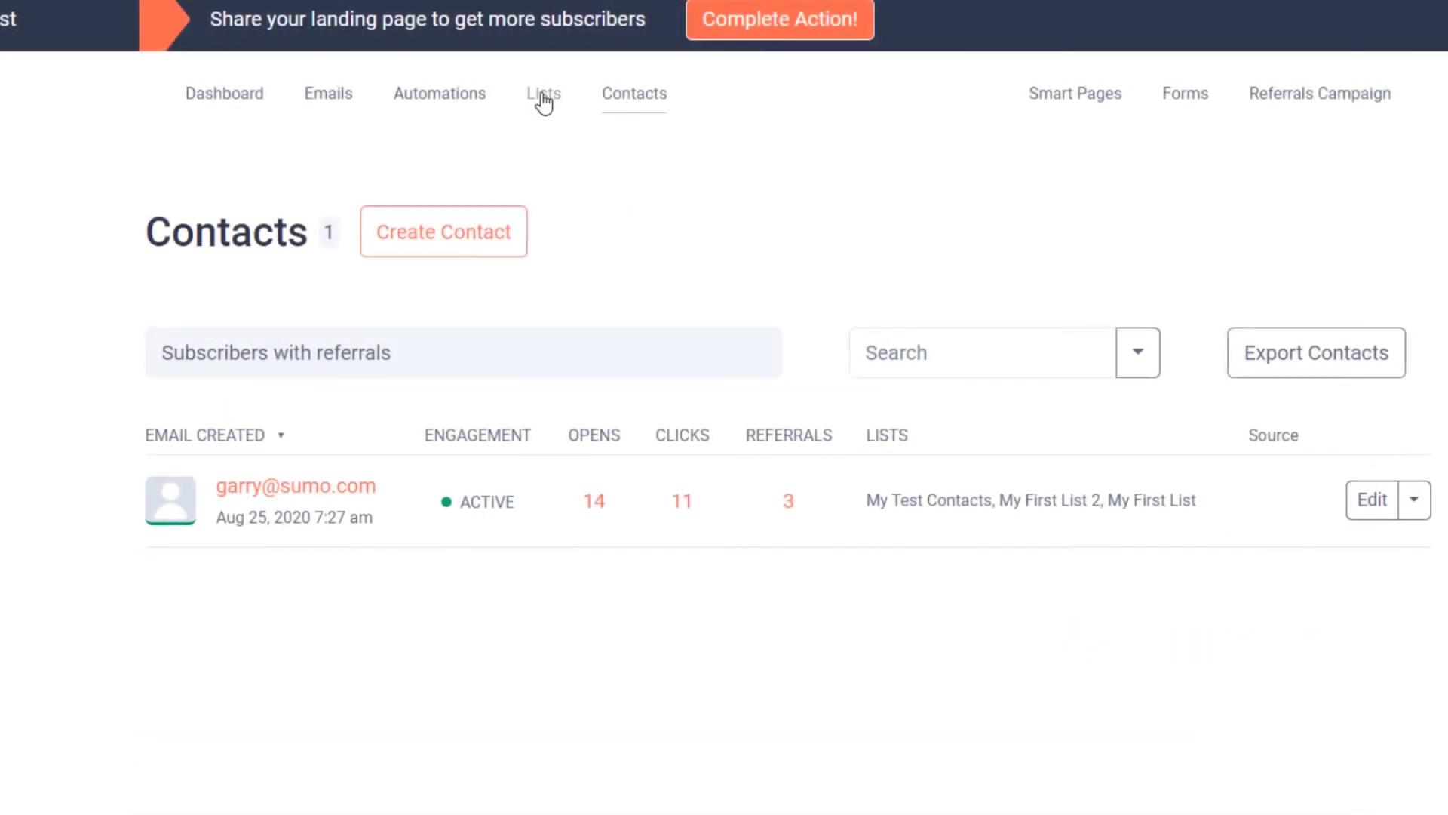
click(543, 98)
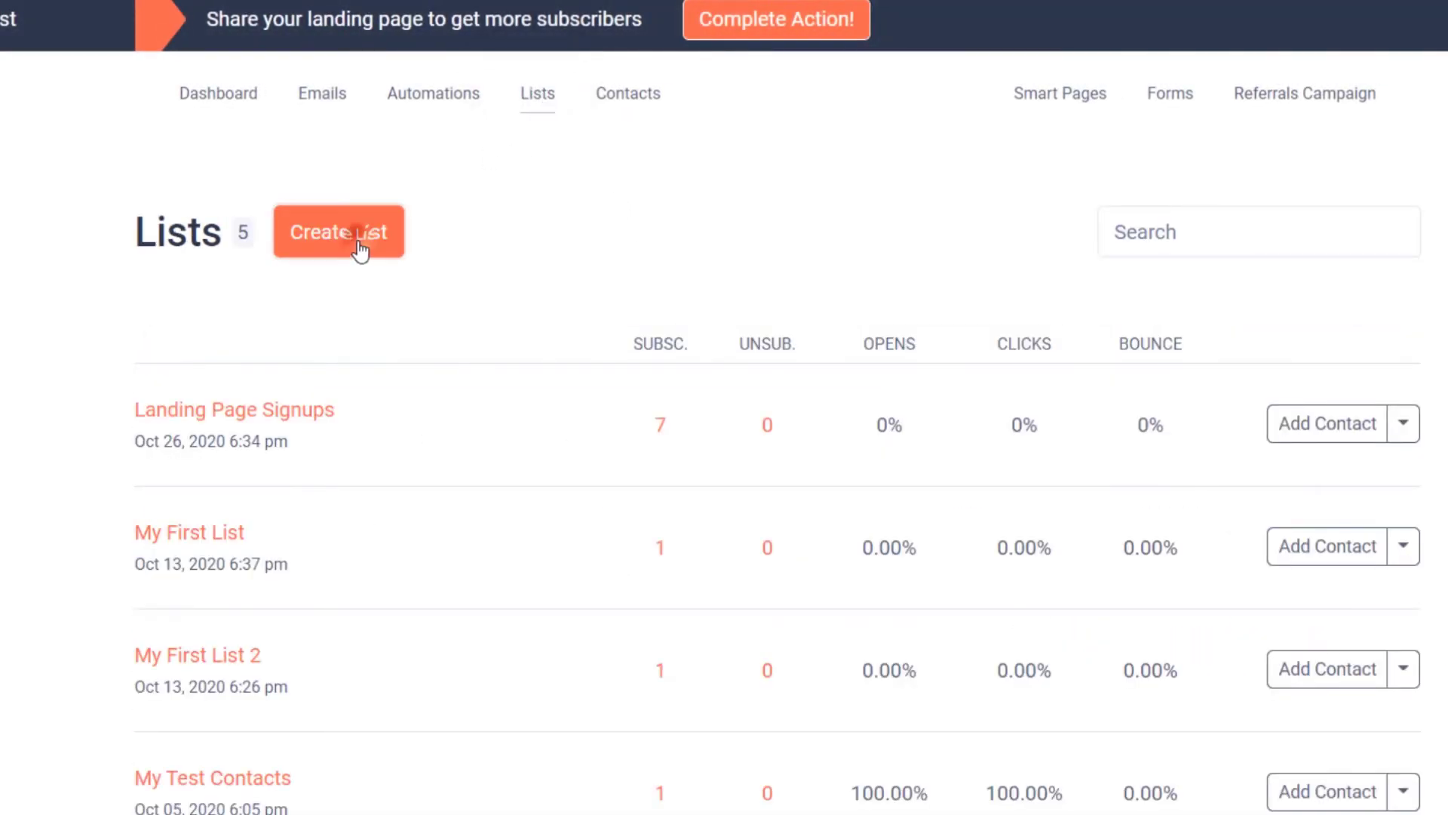
Step: Create a list and start a 'Congratulations!' email addressed to the Referral Campaign list
click(360, 245)
click(611, 315)
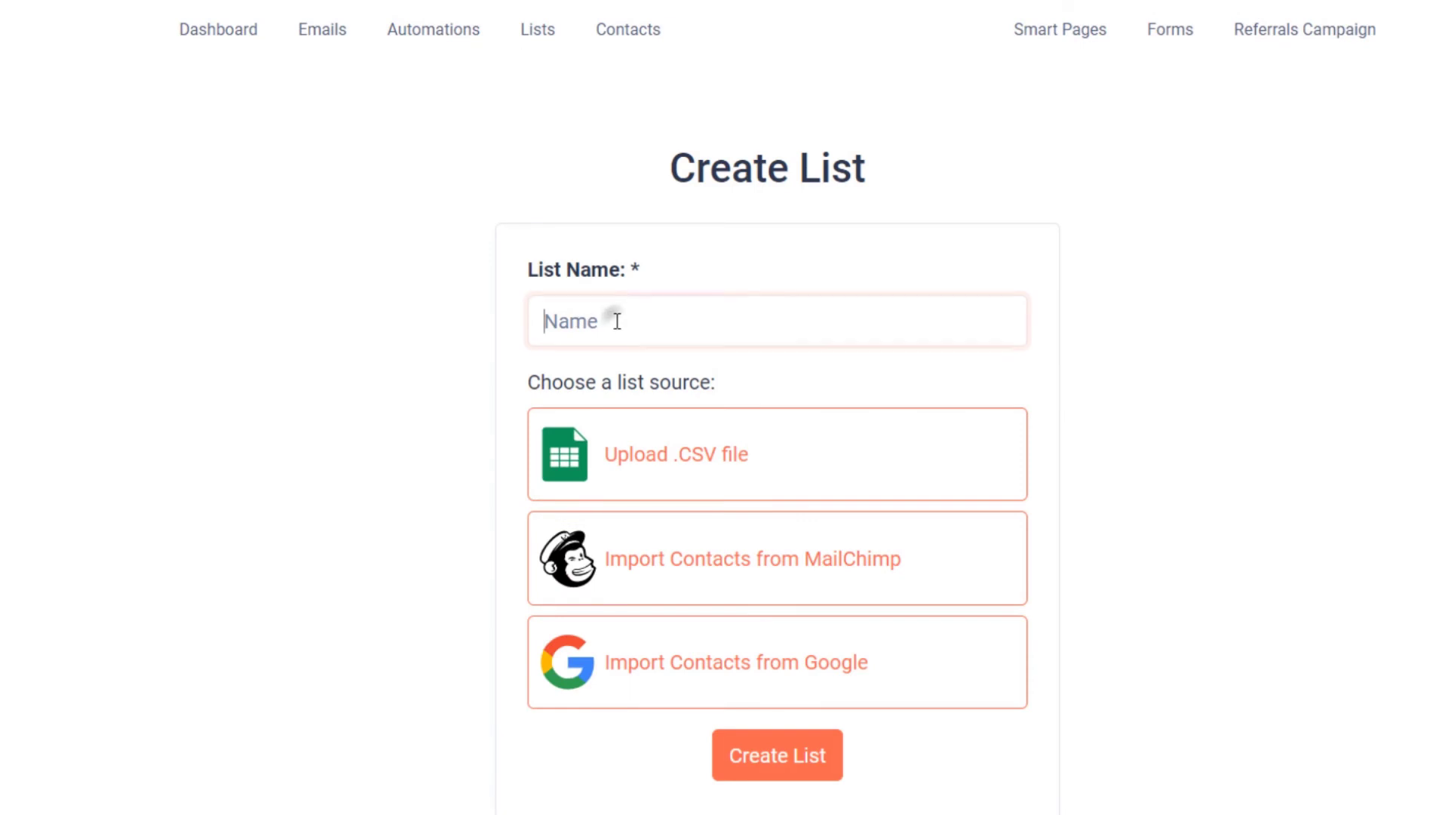
click(323, 171)
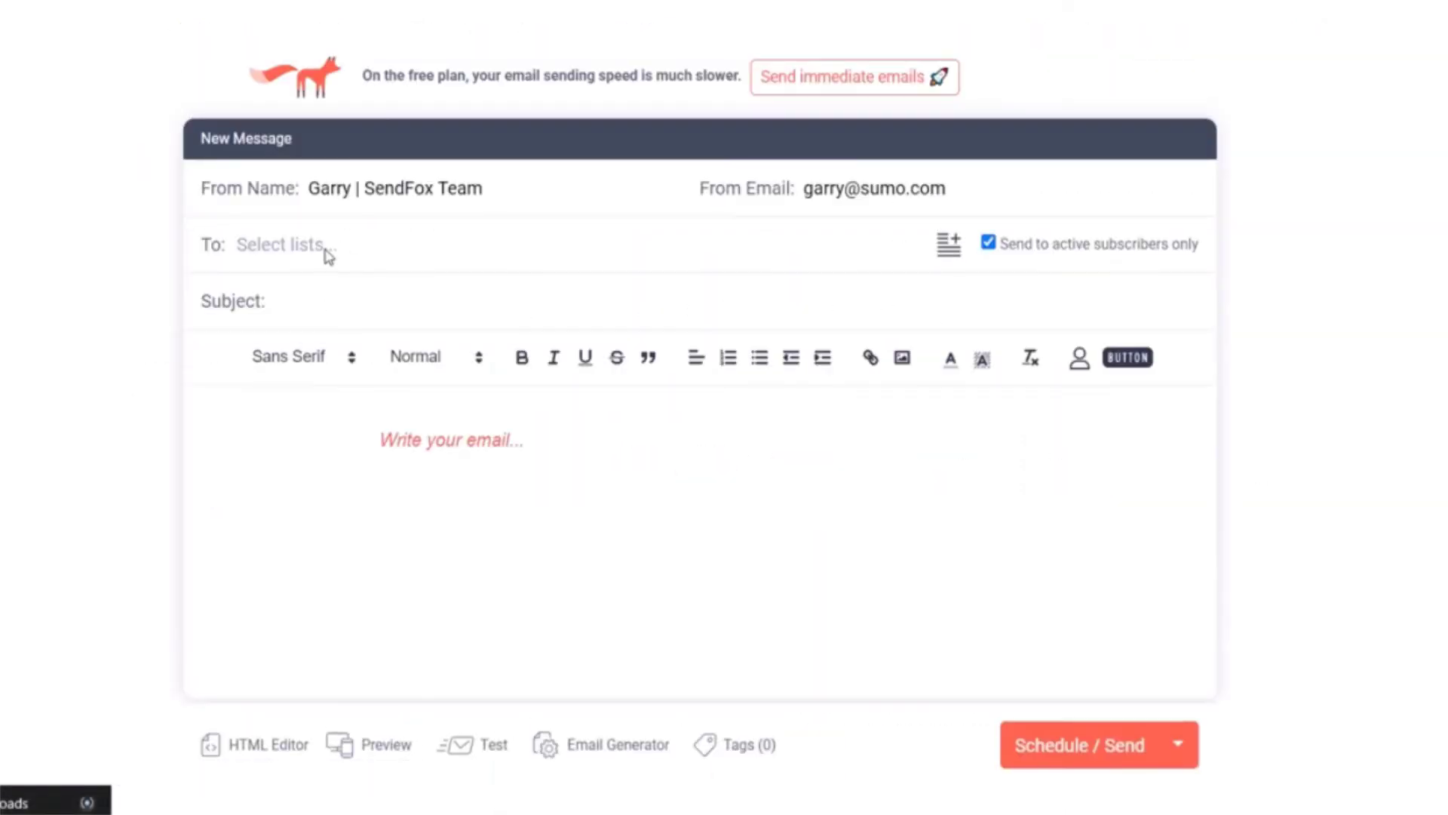
click(329, 256)
click(342, 293)
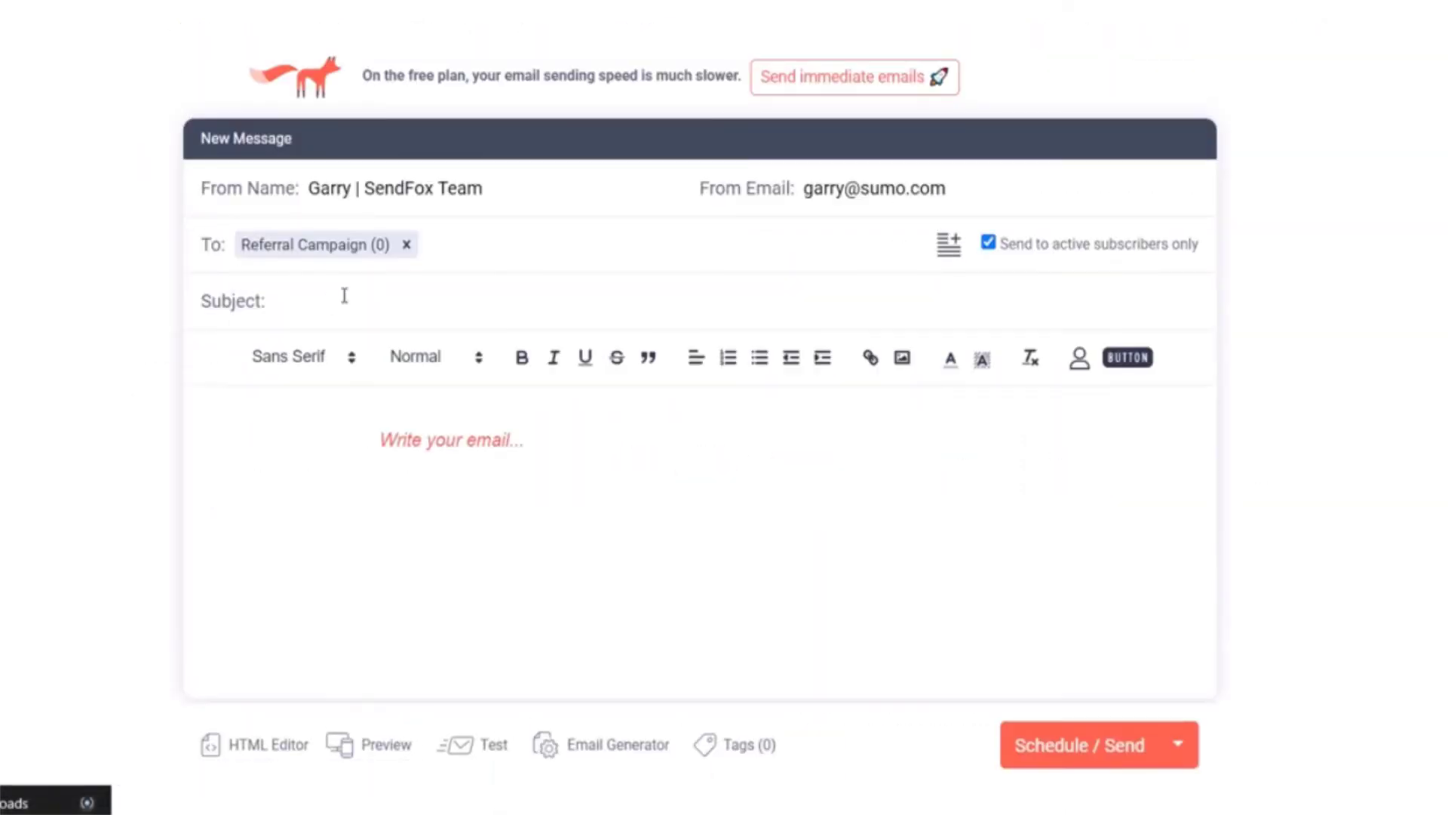
text(Congratulations!)
Step: Write the body 'Hey {first_name},' followed by 'Claim your Prize here:'
click(430, 443)
text(Hey)
click(1079, 357)
click(1018, 430)
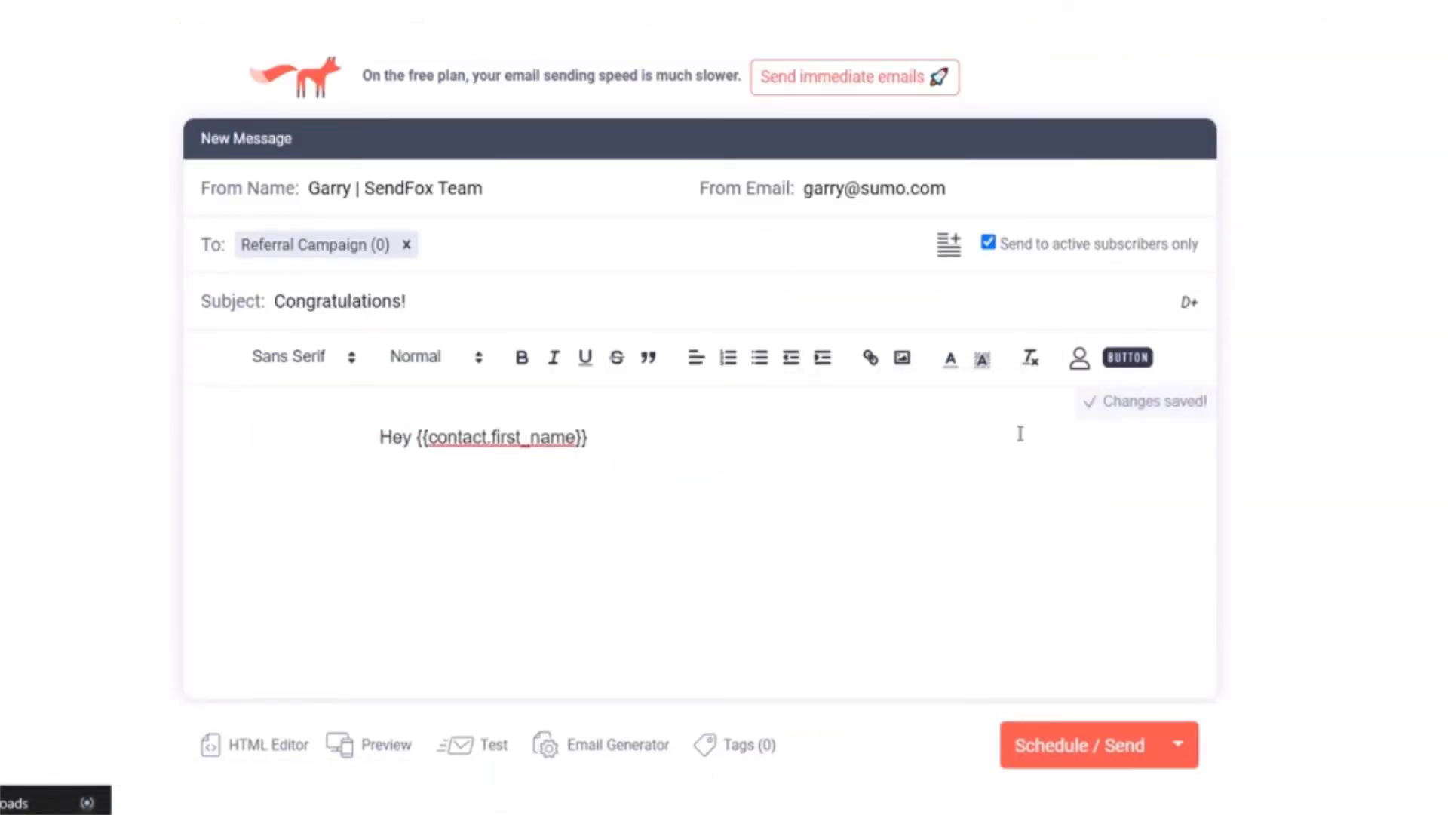
text(,)
key(Return)
key(Return)
text(Claim your Prize here:)
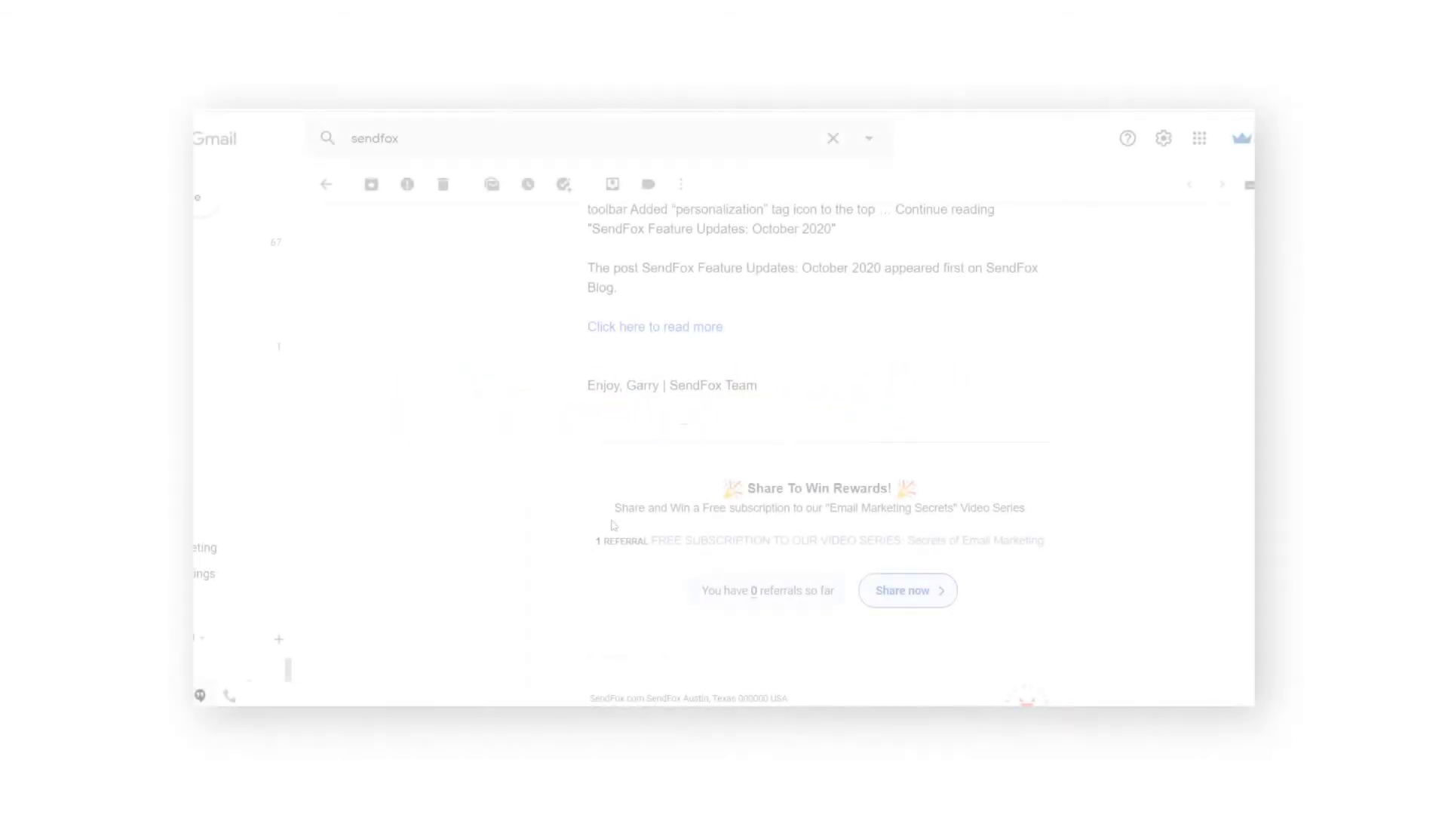
Step: Use the Share now button in the email's Share to Win Rewards footer to open the referral hub
click(910, 592)
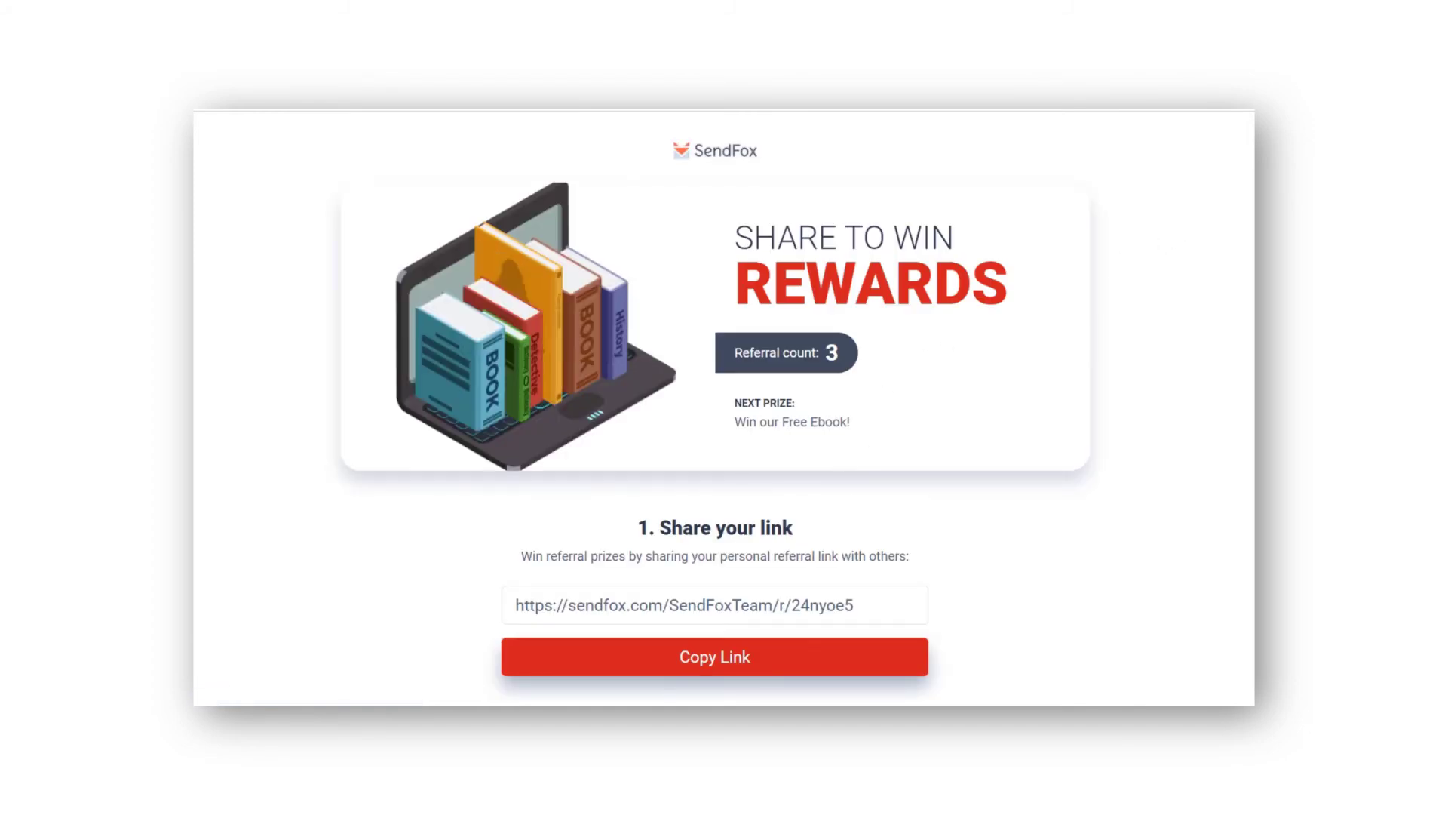
Step: Copy the personal referral link with Copy Link, then start an email invite via Send the invite!
scroll(719, 408, down, 2)
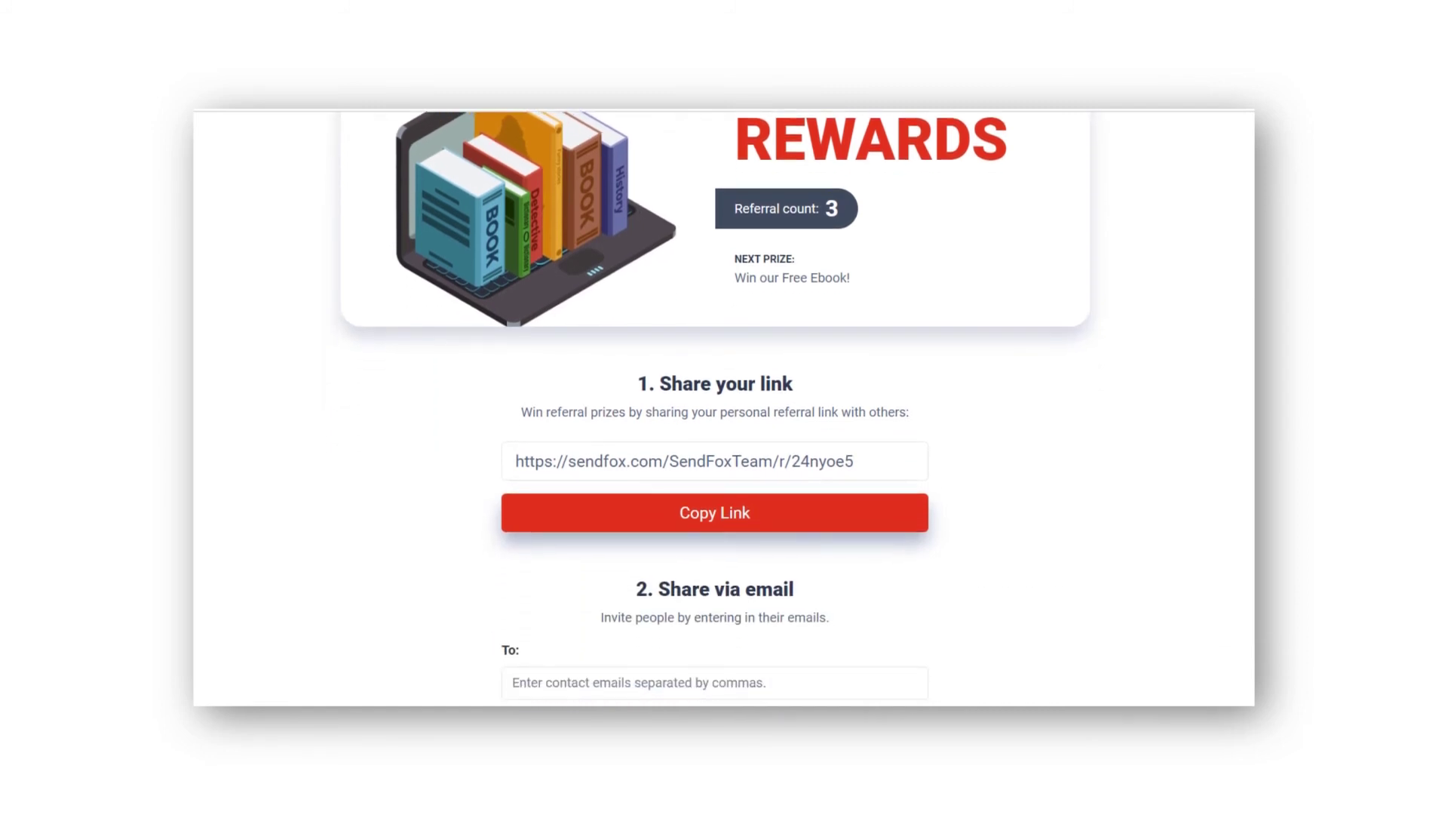
click(879, 455)
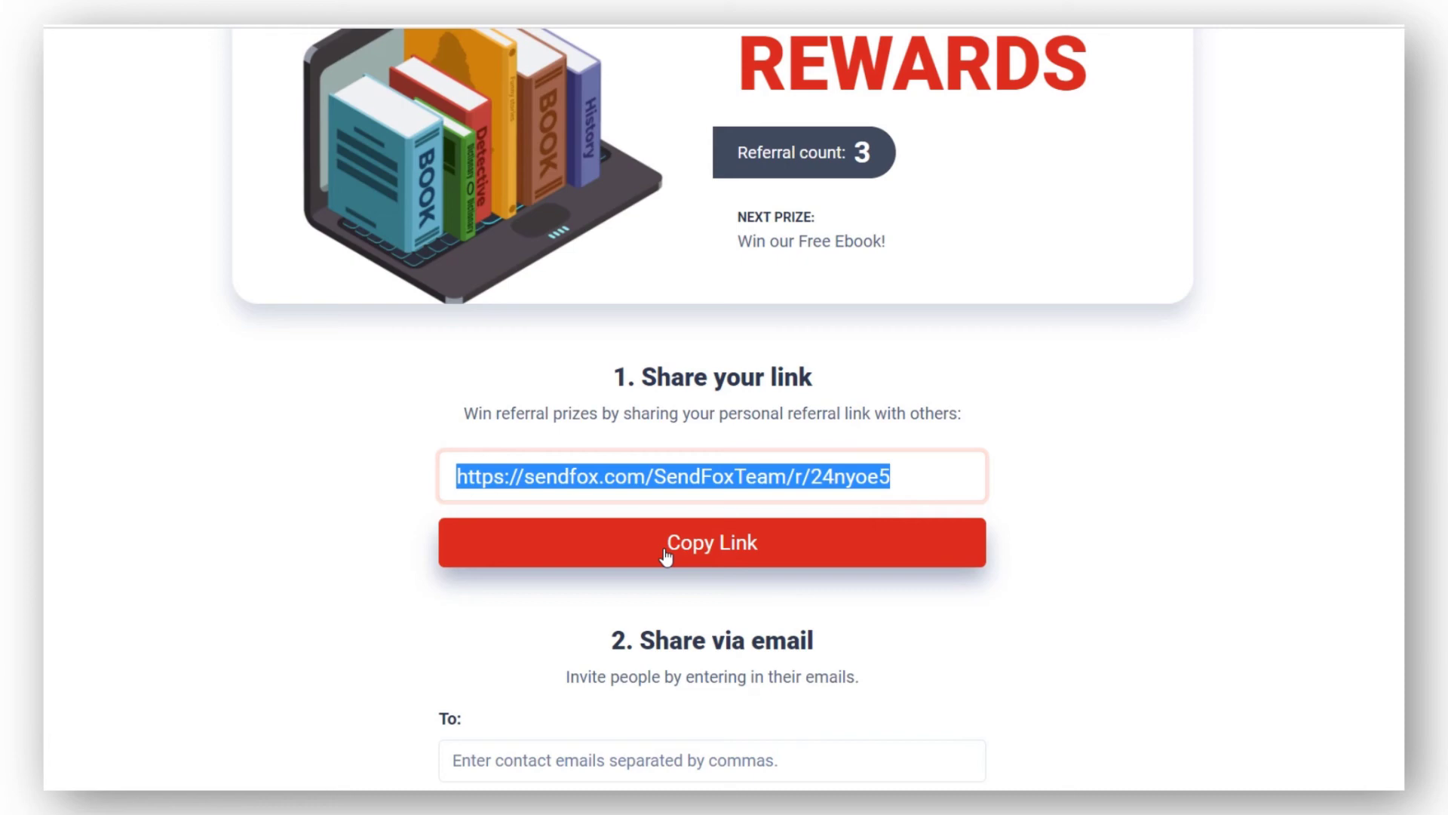
click(666, 556)
scroll(713, 408, down, 6)
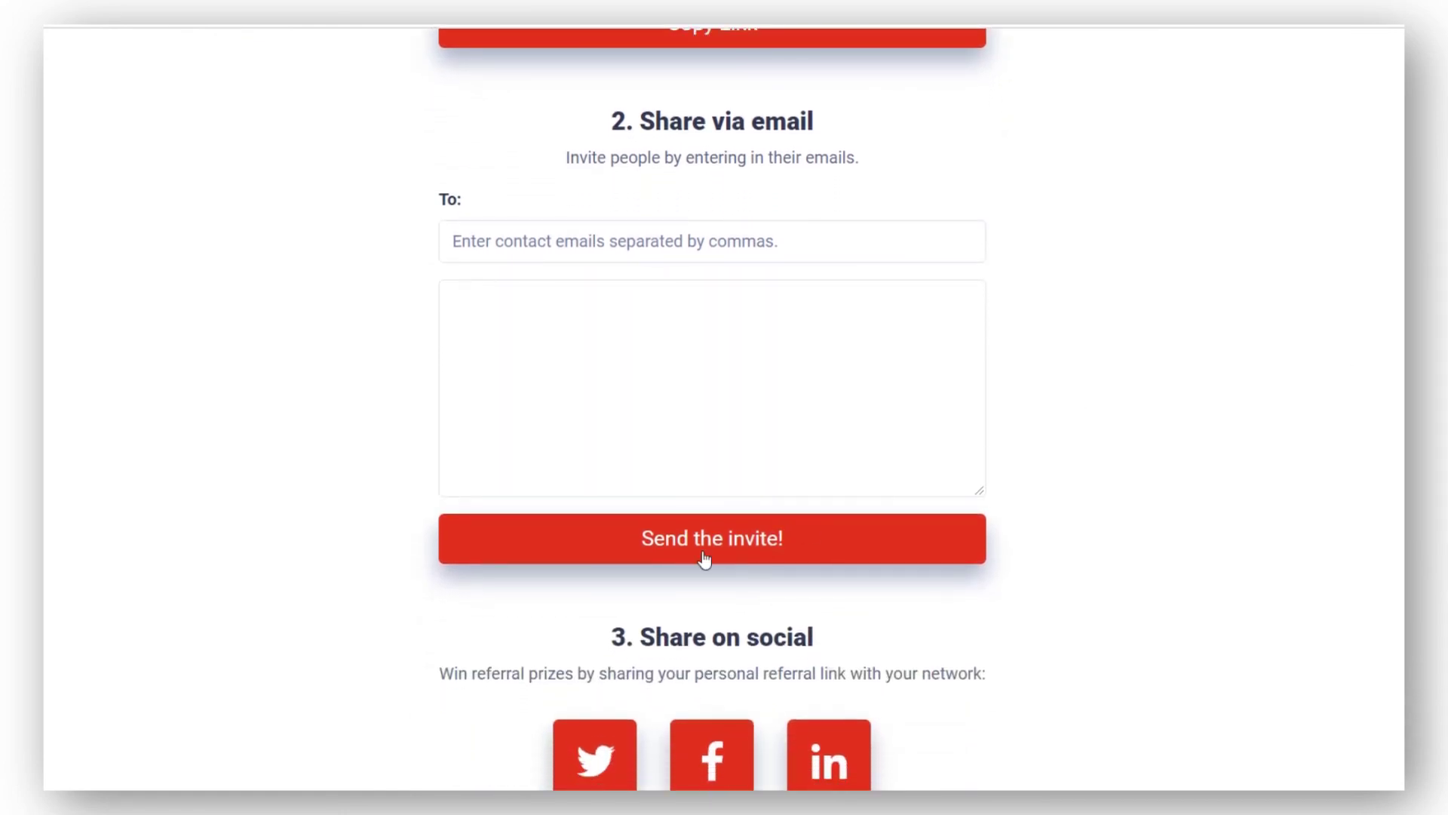
click(705, 552)
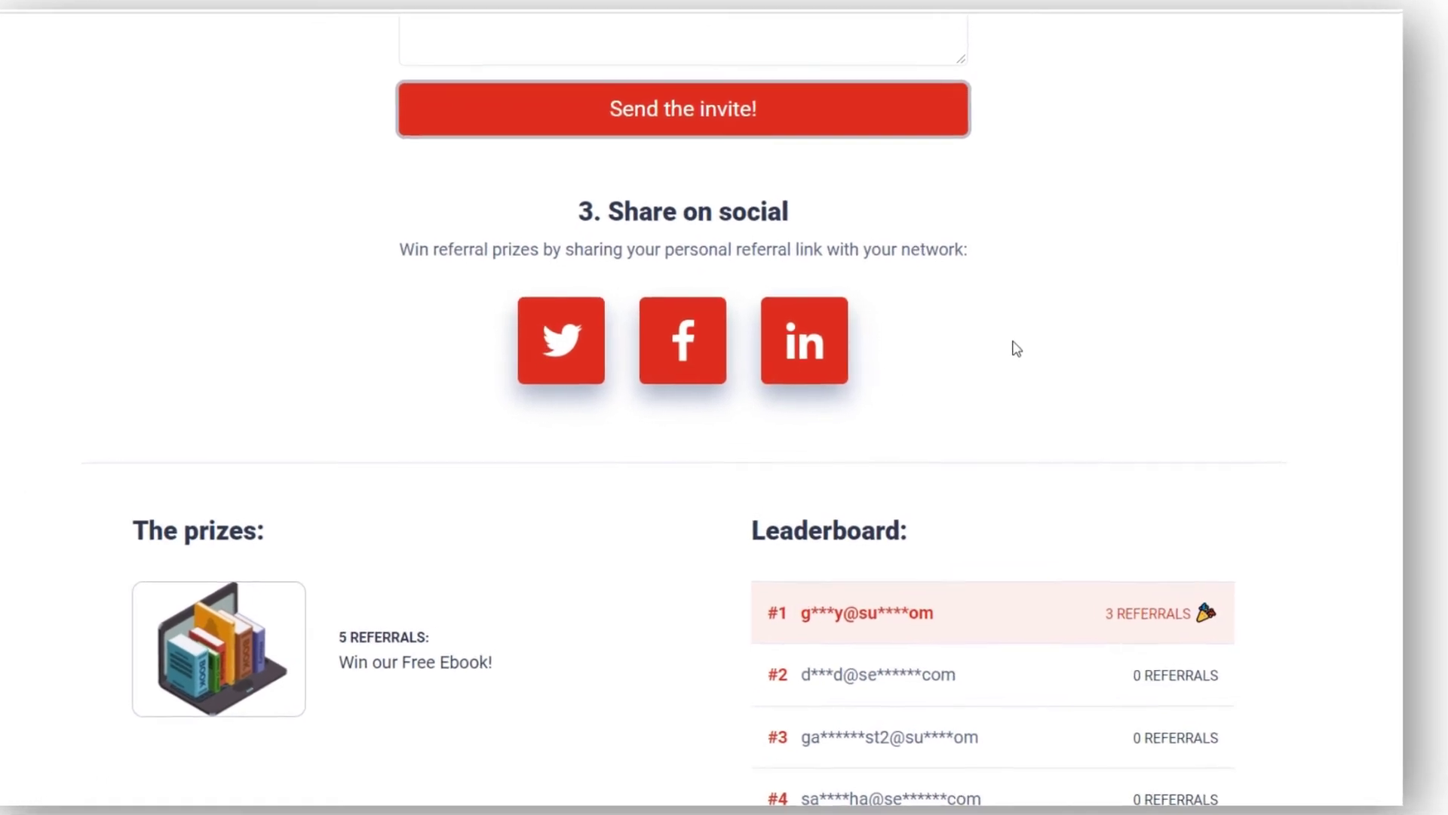
Step: Scroll down to the Leaderboard and highlight the top referrer's 3 REFERRALS count
scroll(820, 311, down, 6)
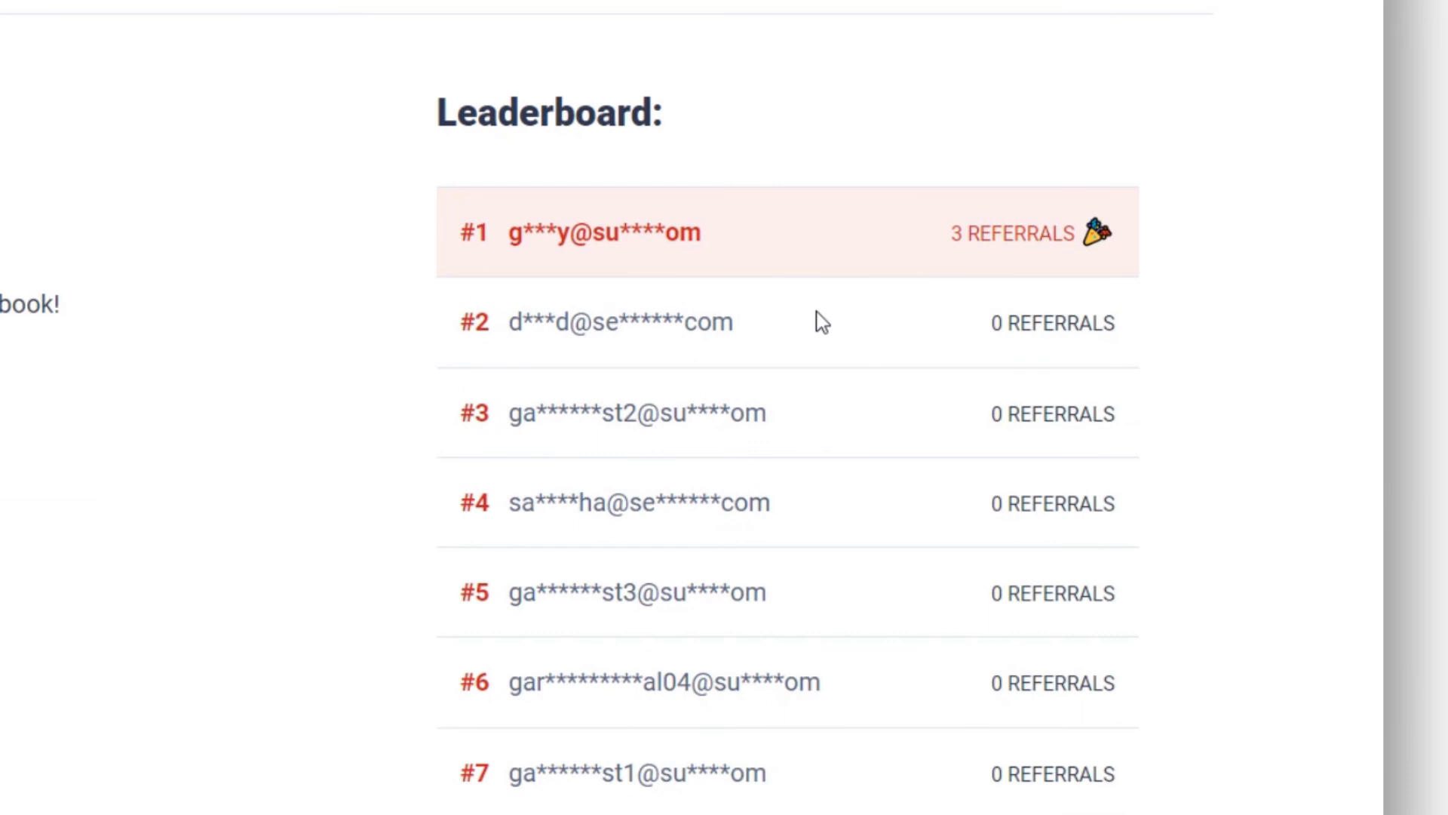
scroll(816, 310, down, 2)
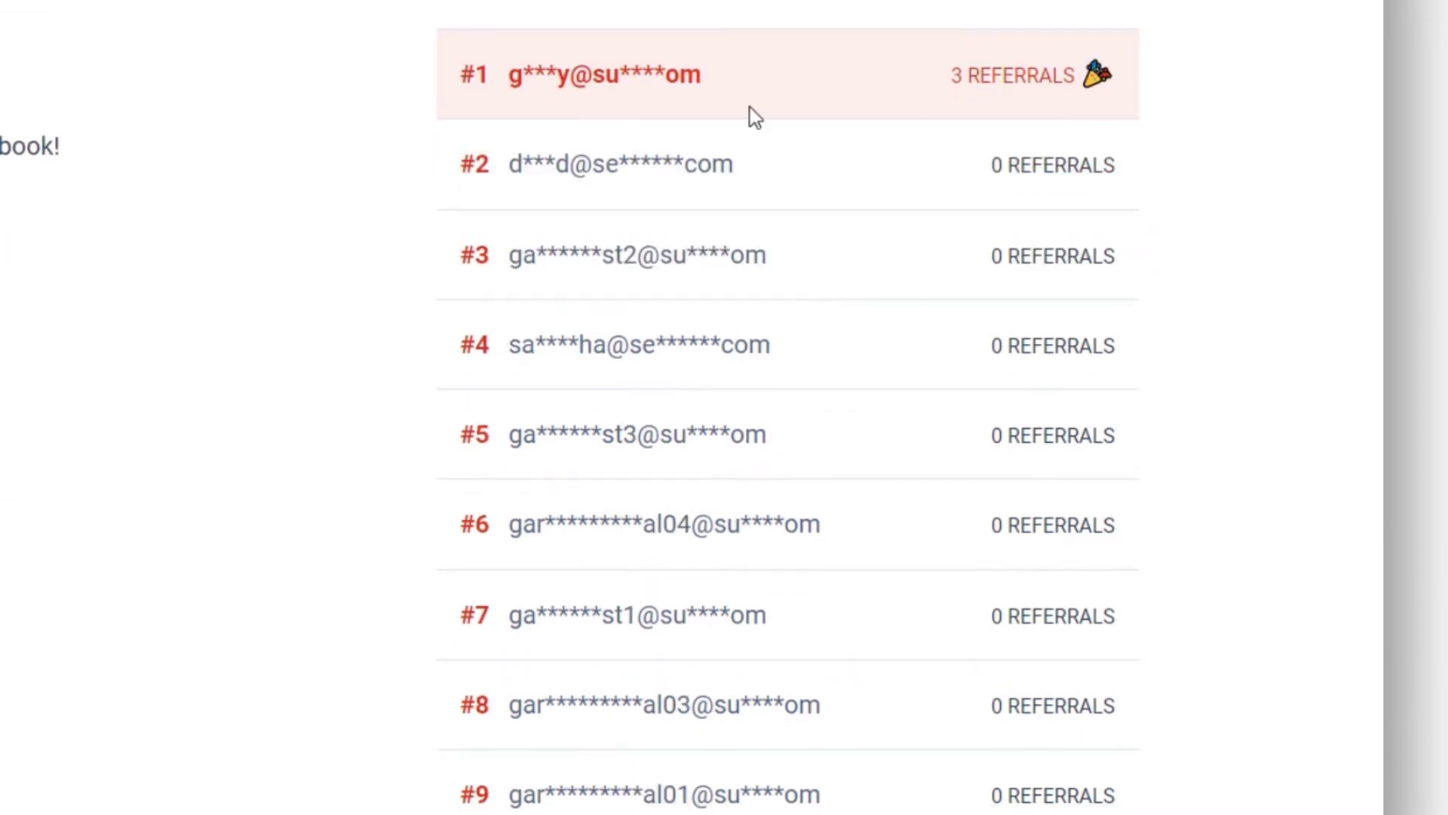
triple_click(975, 76)
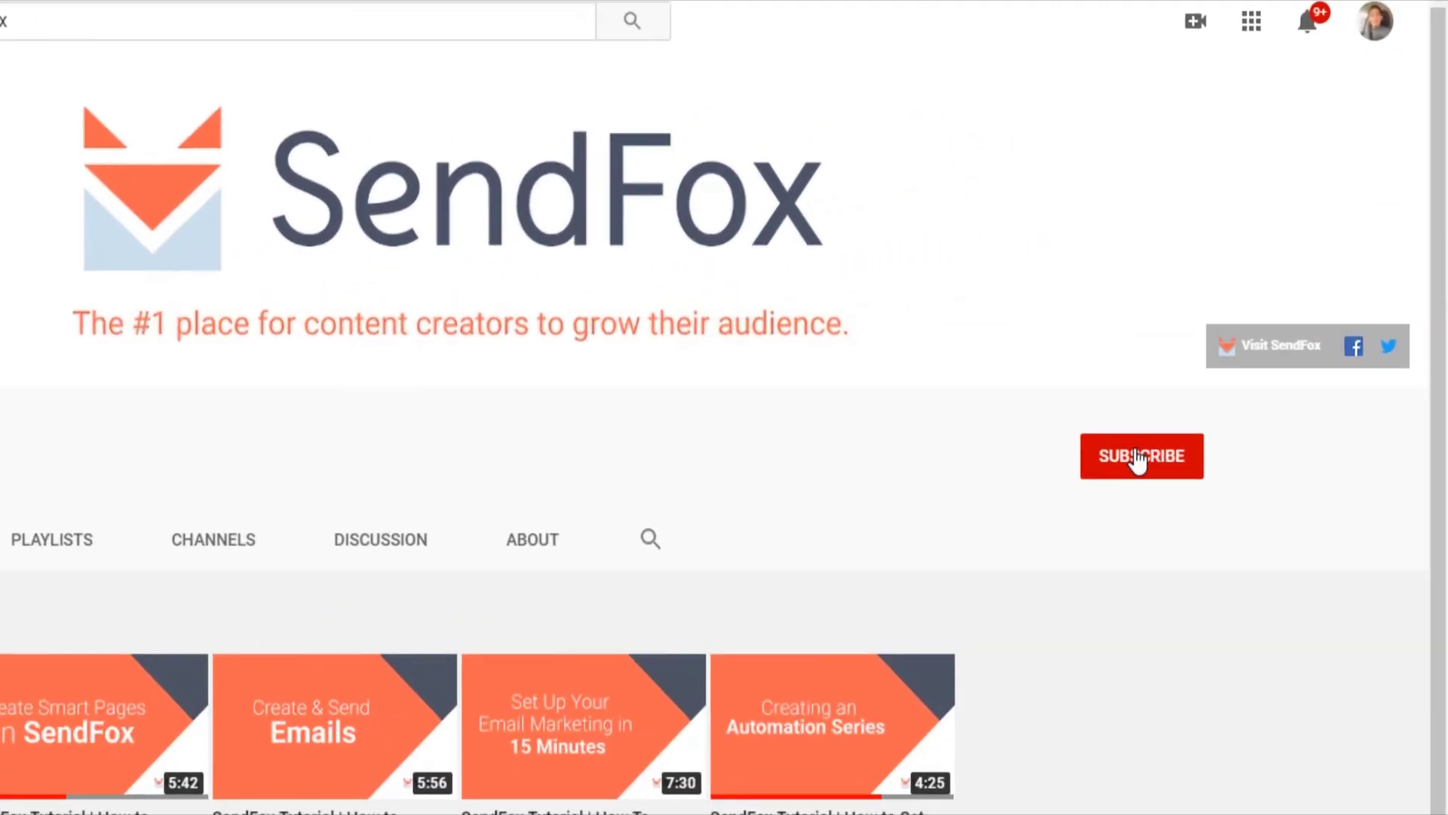
Step: Subscribe to the SendFox YouTube channel and set its notification bell to All
click(1139, 458)
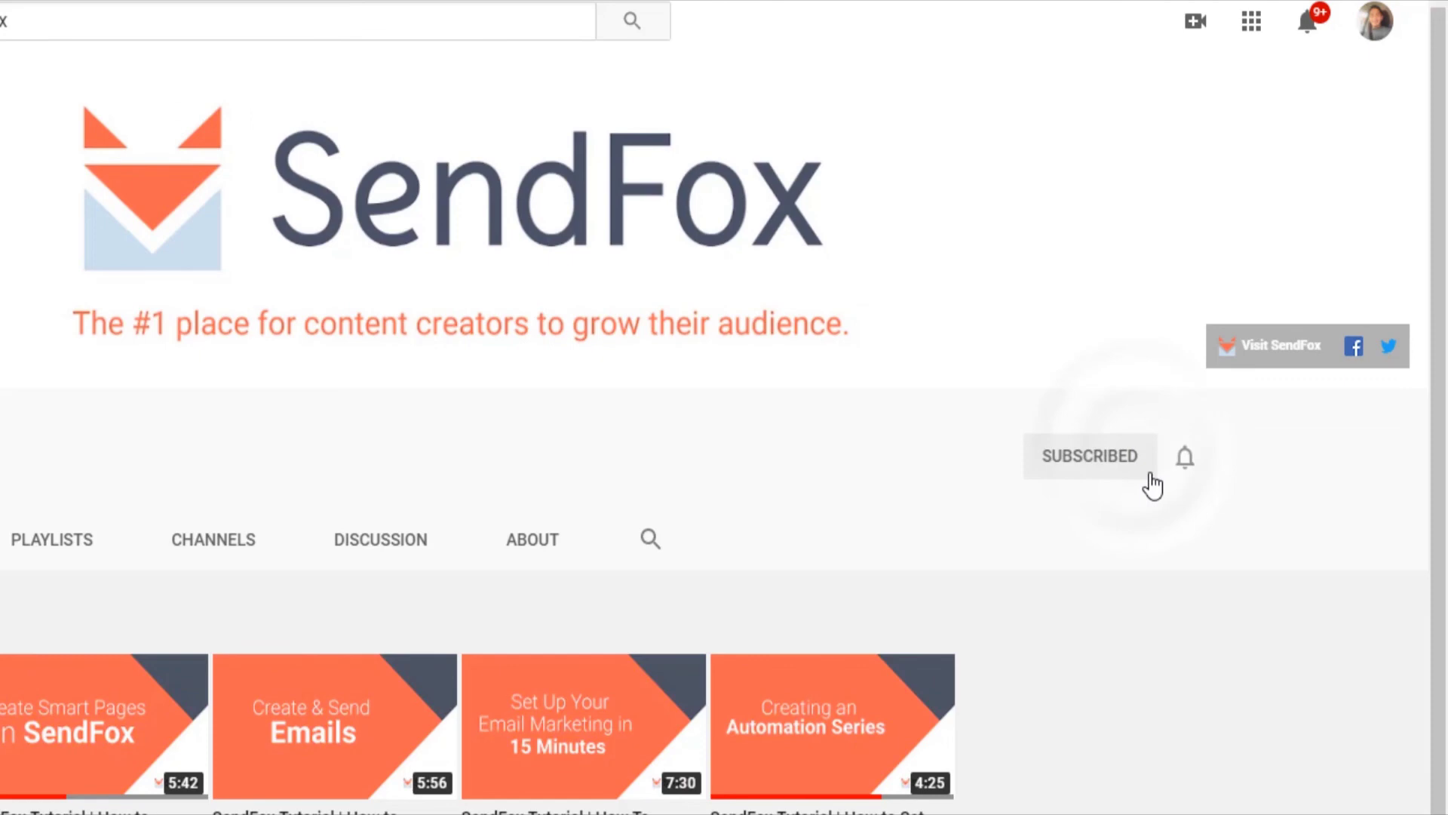
click(1188, 470)
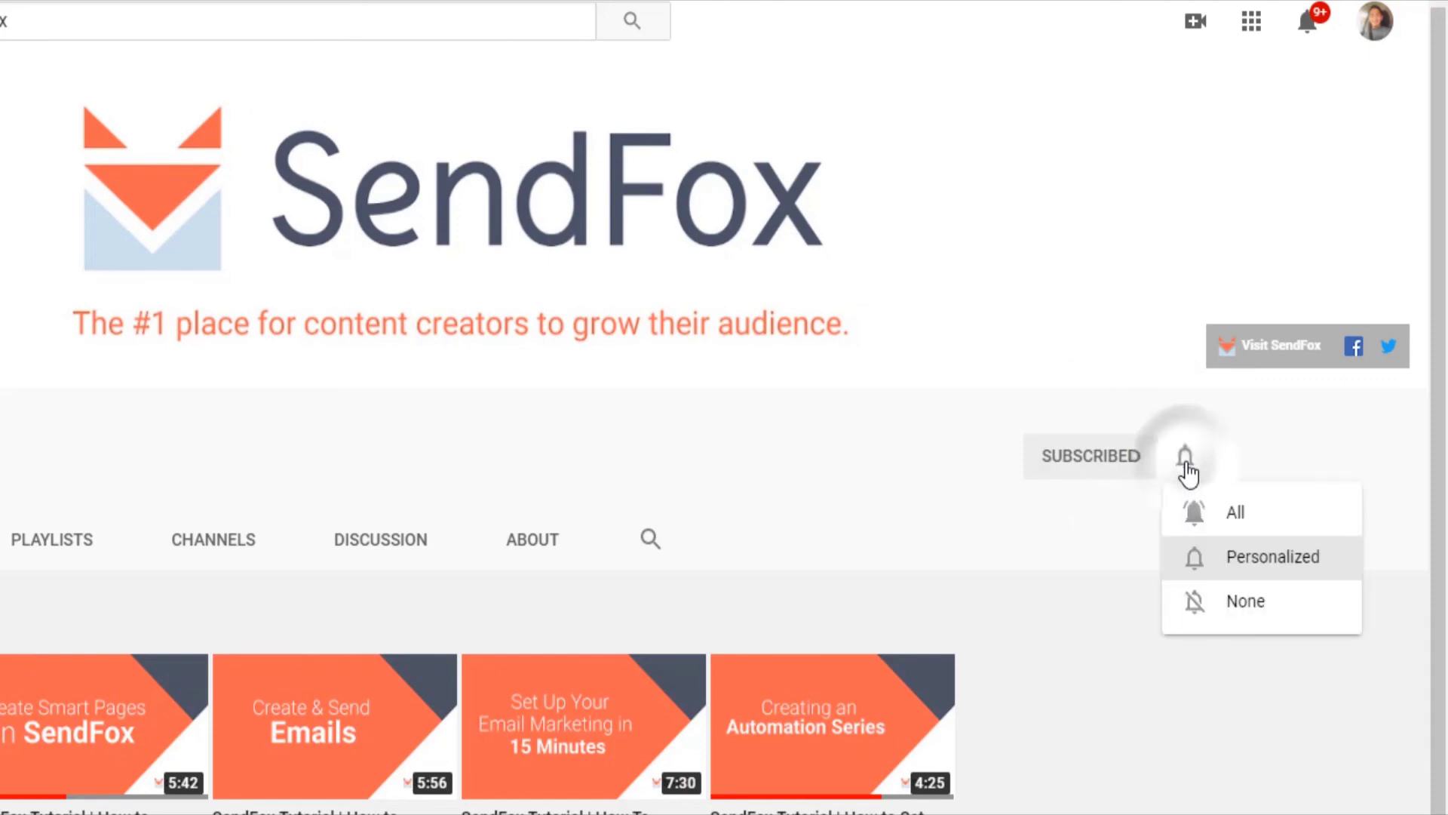
click(1189, 515)
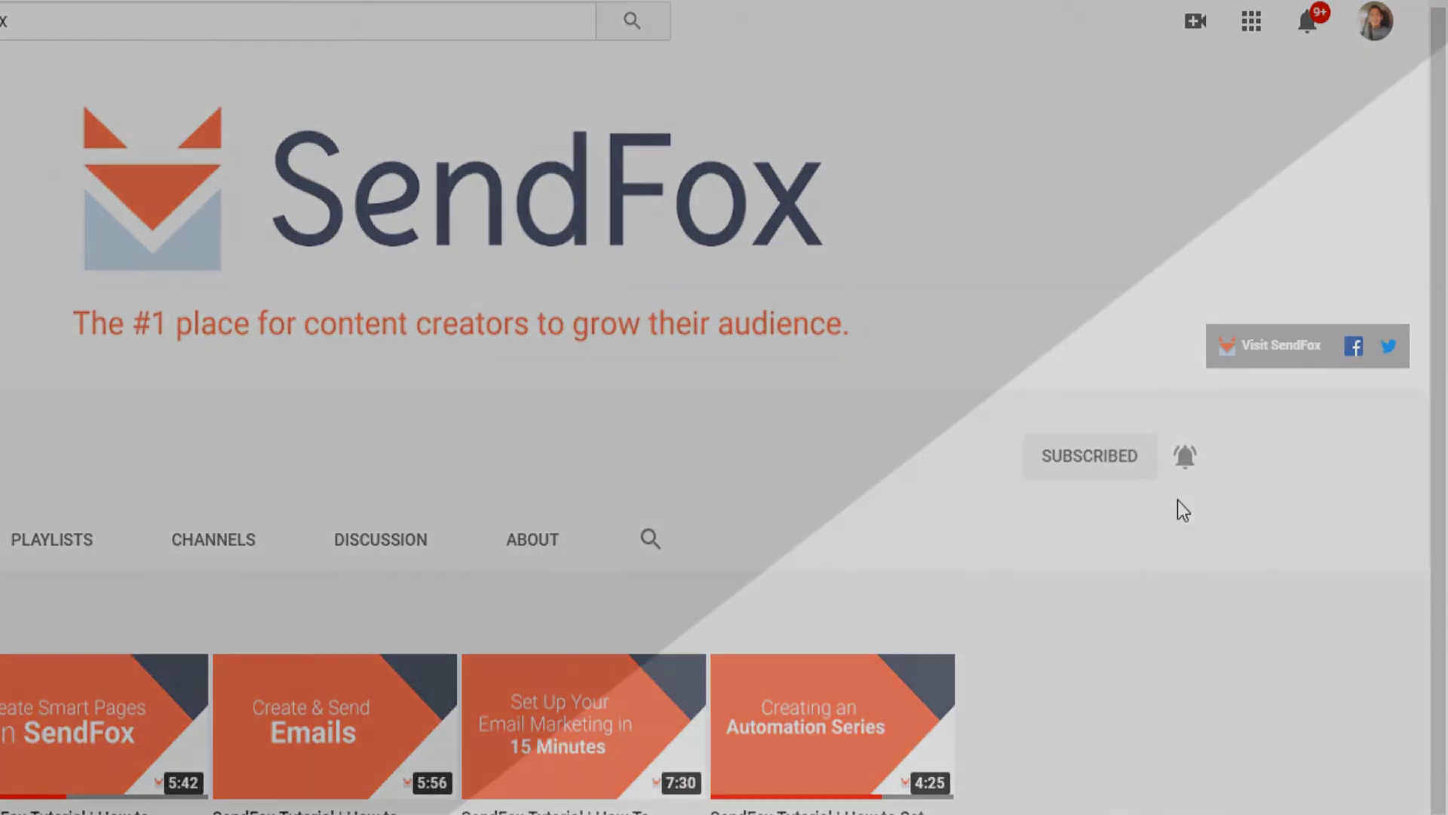